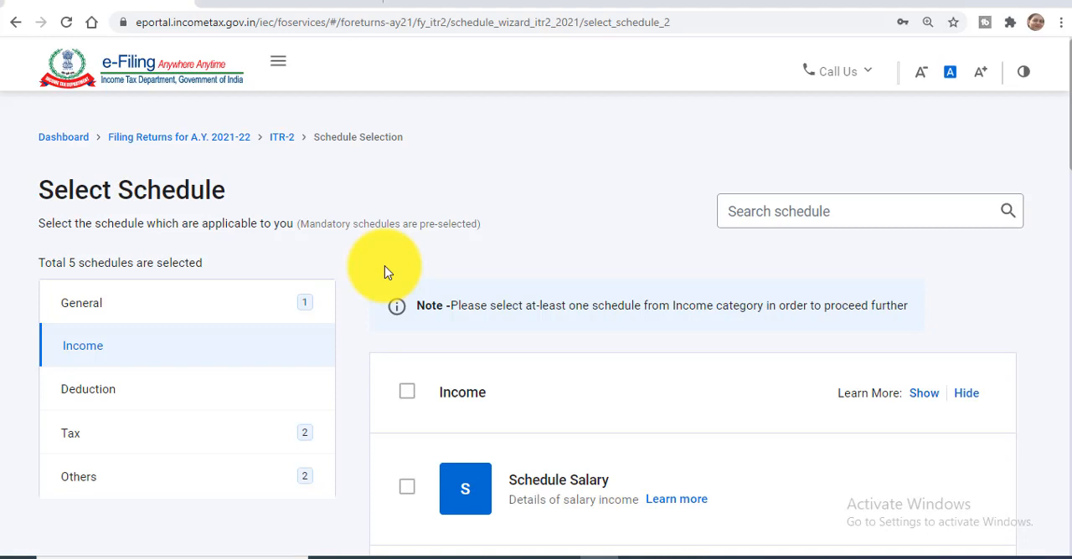
Include Schedule Salary in the income schedules of the ITR-2 return
{"action": "scroll", "coordinate": [384, 271], "scroll_direction": "down", "scroll_amount": 1}
{"action": "scroll", "coordinate": [386, 272], "scroll_direction": "down", "scroll_amount": 1}
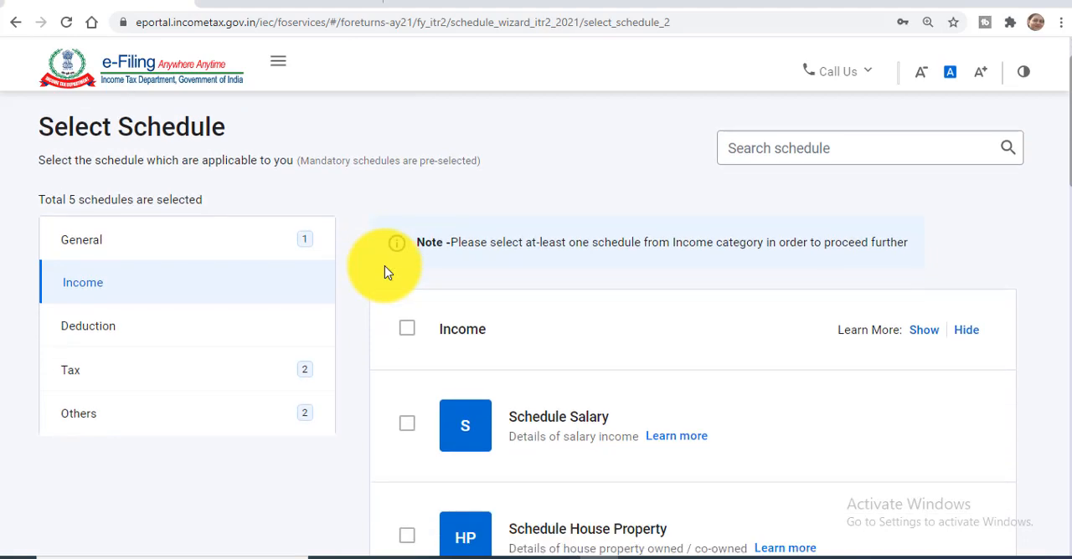
{"action": "scroll", "coordinate": [386, 272], "scroll_direction": "down", "scroll_amount": 2}
{"action": "scroll", "coordinate": [386, 272], "scroll_direction": "down", "scroll_amount": 1}
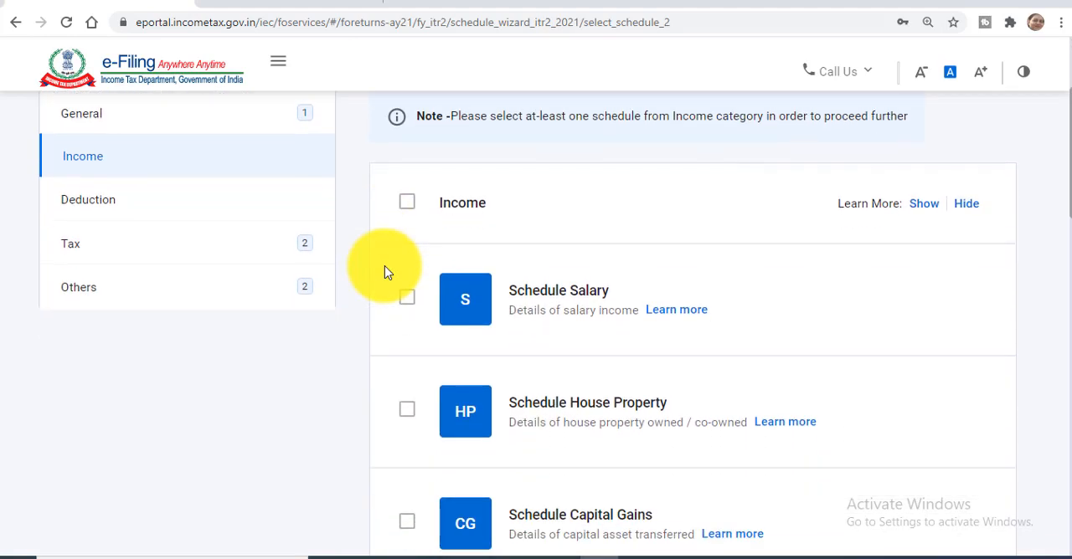
{"action": "scroll", "coordinate": [386, 271], "scroll_direction": "down", "scroll_amount": 3}
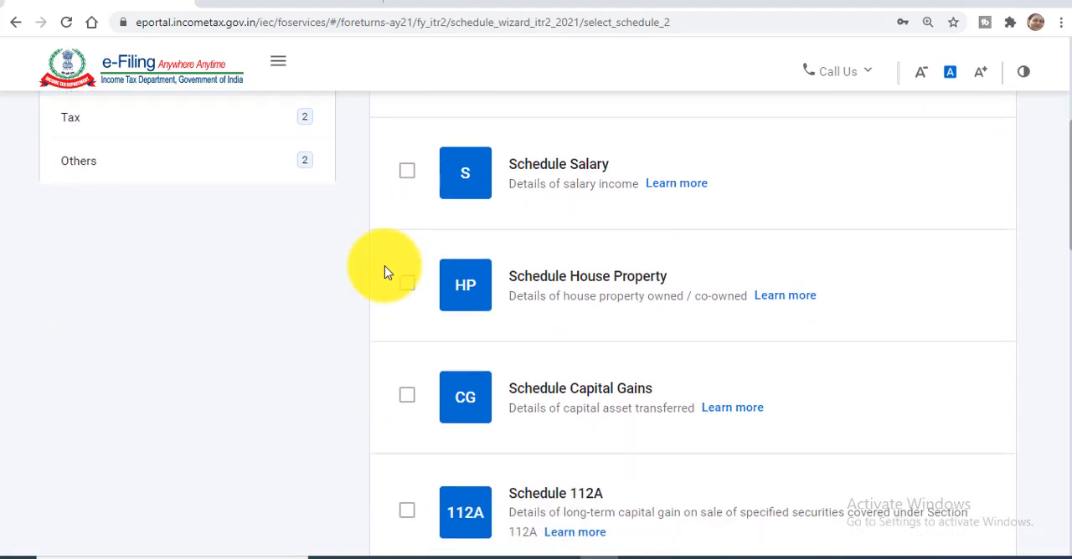
{"action": "left_click", "coordinate": [407, 176]}
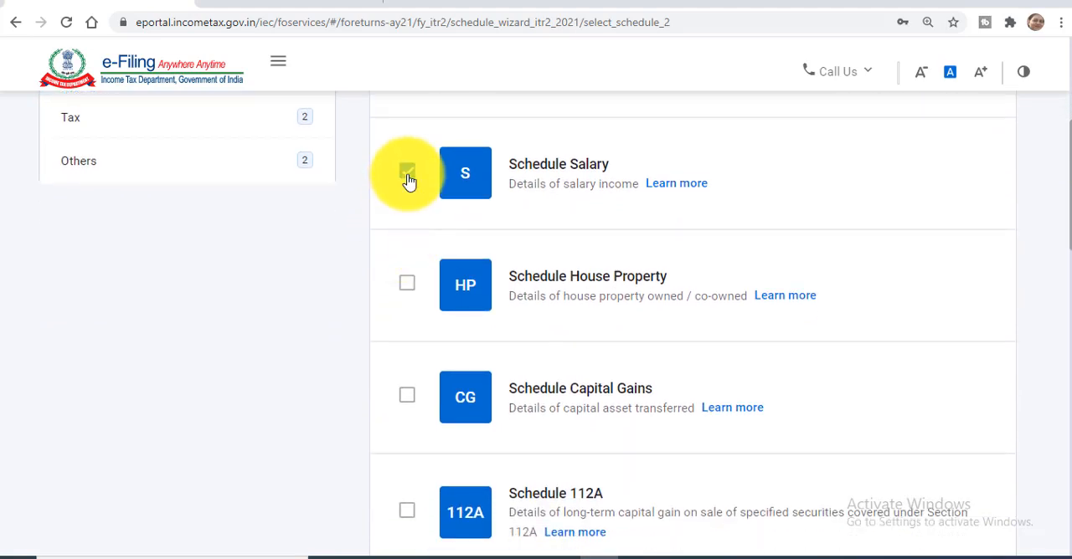
Add Schedule Capital Gains and Schedule 112A to the selected income schedules
{"action": "scroll", "coordinate": [408, 181], "scroll_direction": "down", "scroll_amount": 3}
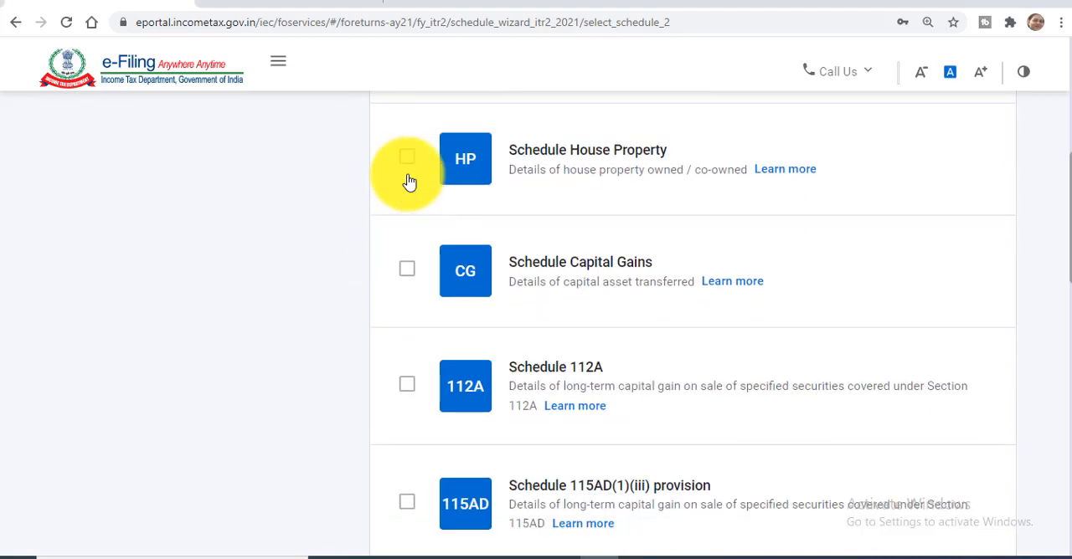
{"action": "scroll", "coordinate": [409, 182], "scroll_direction": "down", "scroll_amount": 1}
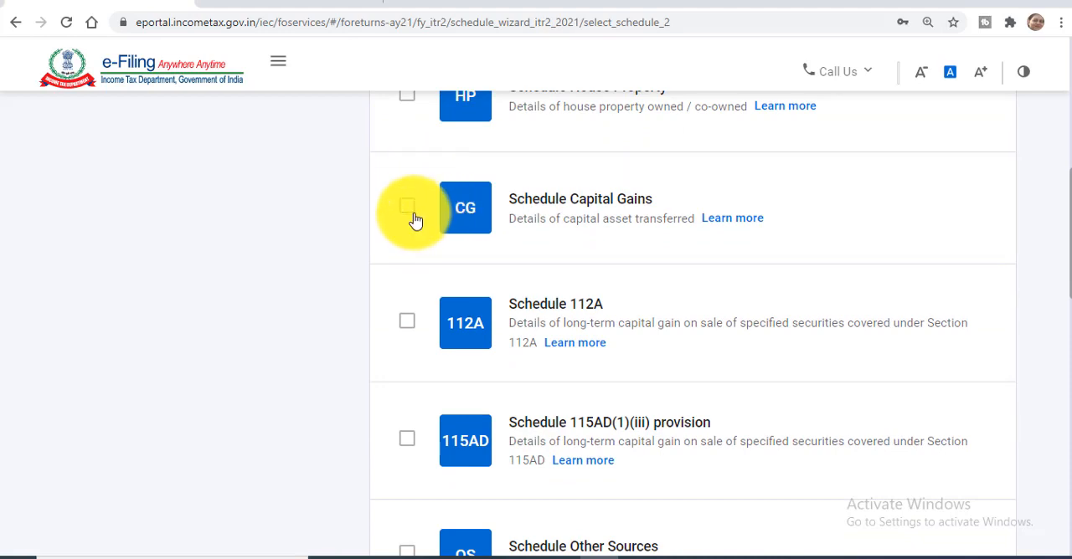
{"action": "left_click", "coordinate": [407, 208]}
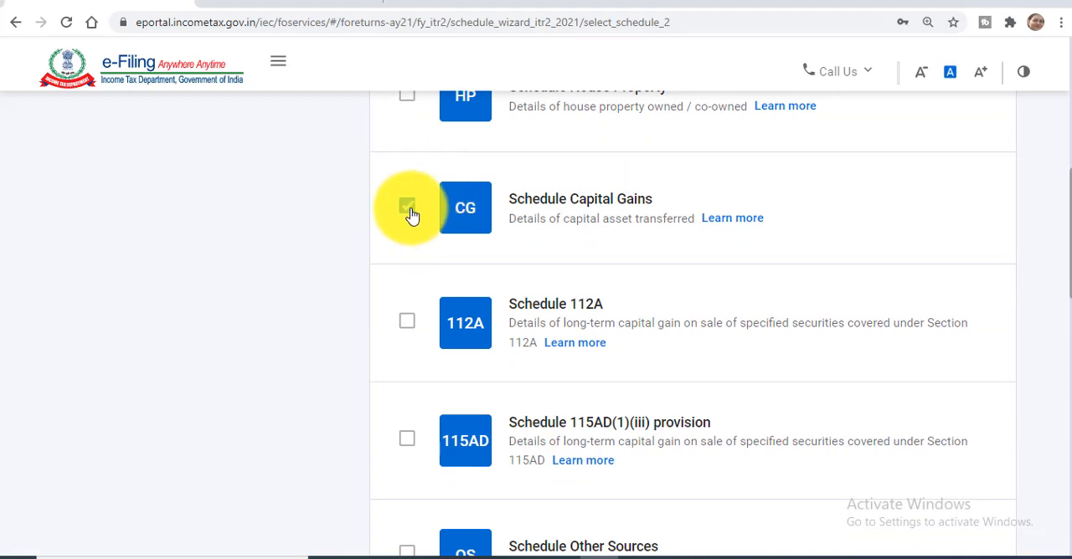
{"action": "scroll", "coordinate": [412, 216], "scroll_direction": "down", "scroll_amount": 1}
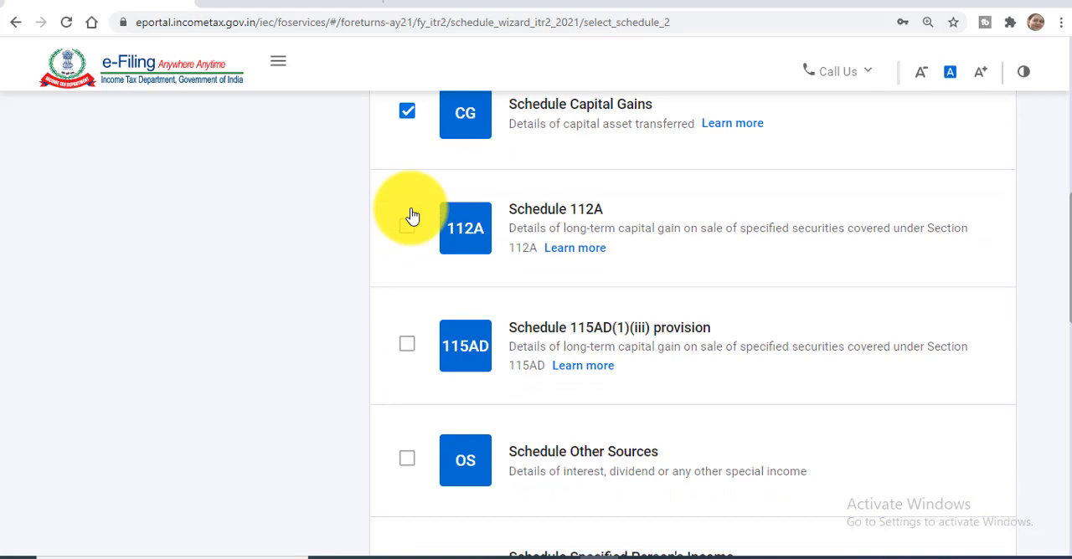
{"action": "left_click", "coordinate": [409, 238]}
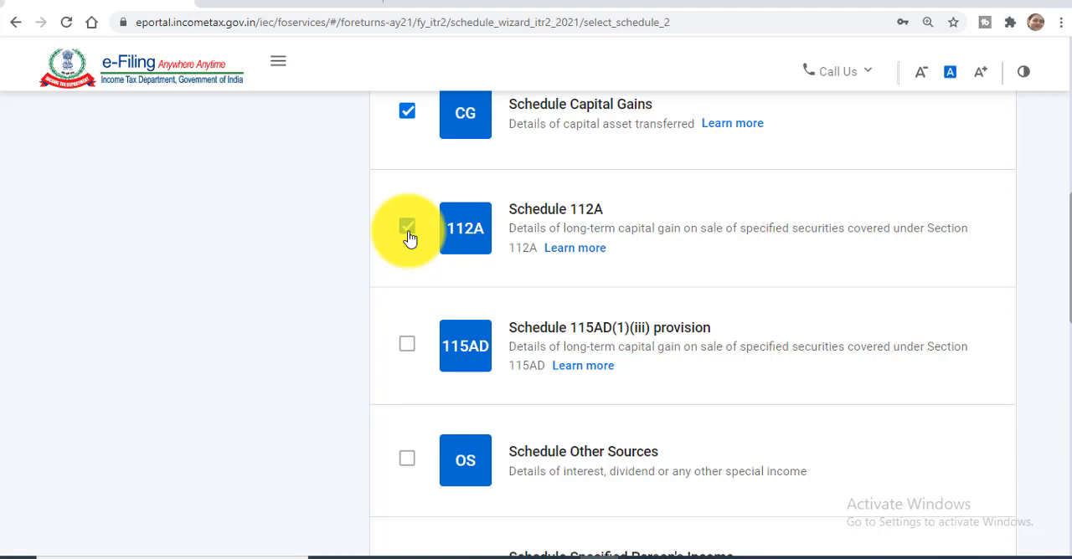
Go through the remaining income schedules without adding any, submit the schedule selection and accept the disclaimer
{"action": "scroll", "coordinate": [409, 237], "scroll_direction": "down", "scroll_amount": 2}
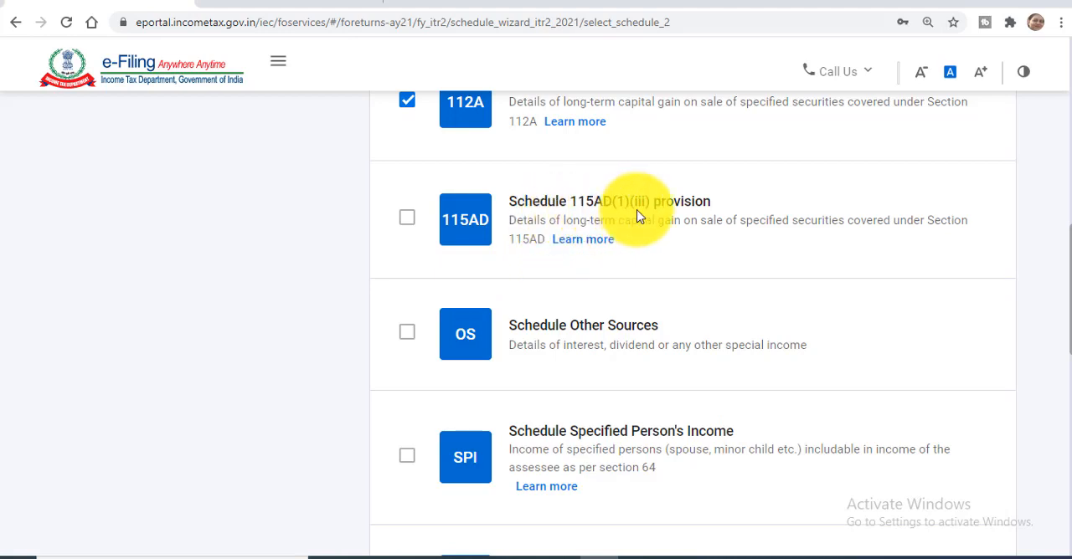
{"action": "scroll", "coordinate": [662, 270], "scroll_direction": "down", "scroll_amount": 1}
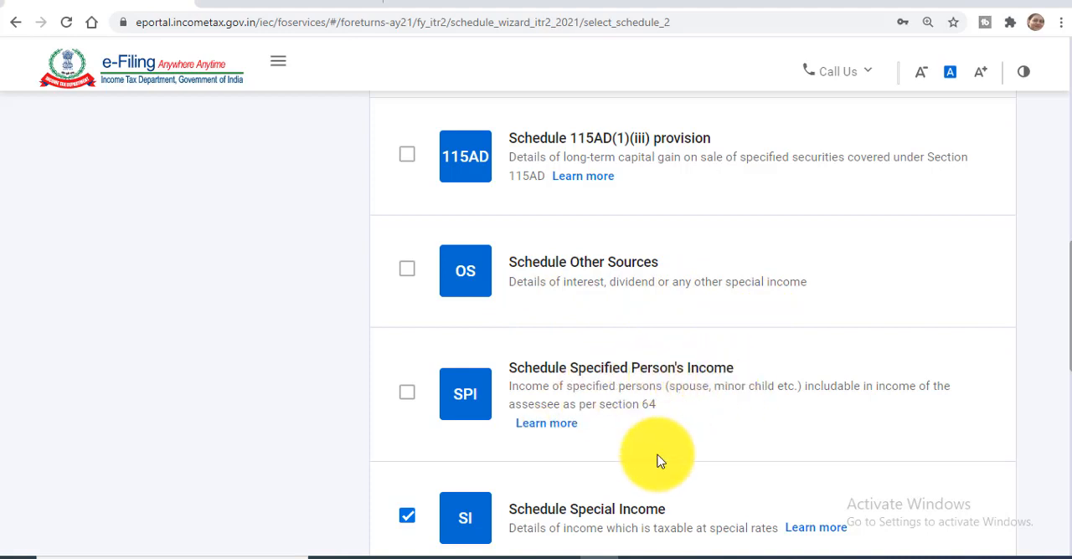
{"action": "scroll", "coordinate": [657, 461], "scroll_direction": "down", "scroll_amount": 1}
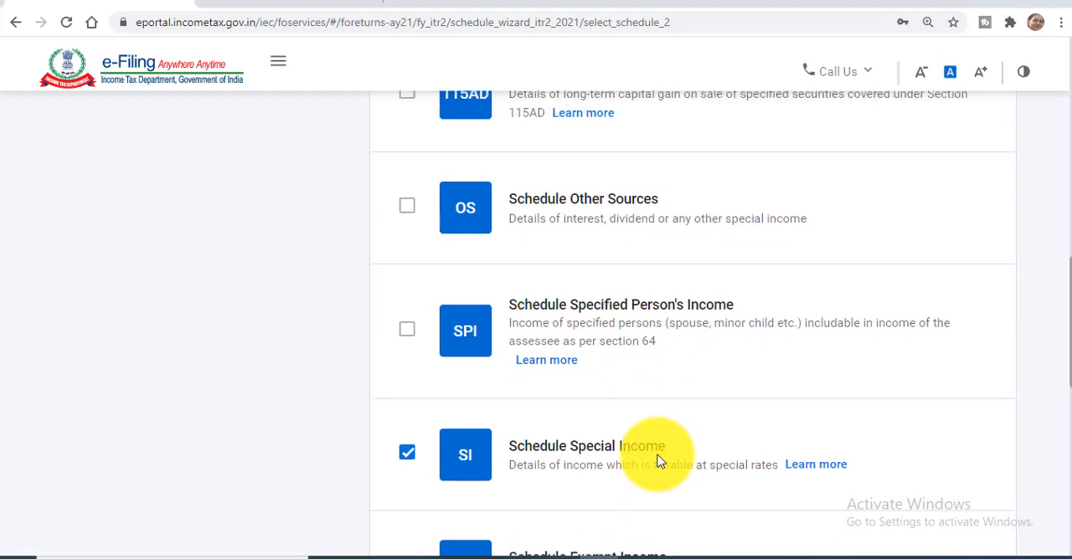
{"action": "scroll", "coordinate": [657, 460], "scroll_direction": "down", "scroll_amount": 1}
{"action": "scroll", "coordinate": [658, 460], "scroll_direction": "down", "scroll_amount": 3}
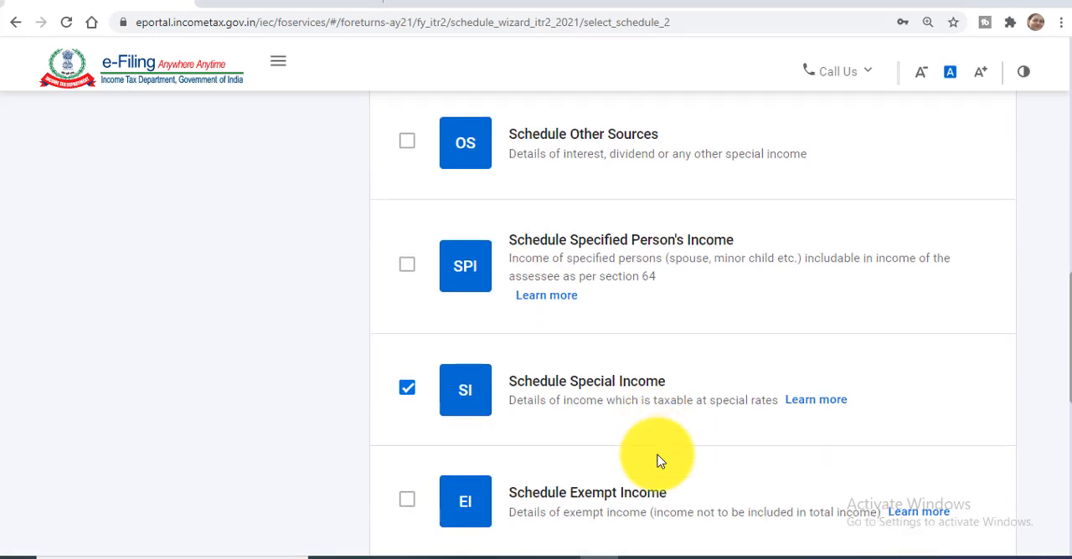
{"action": "scroll", "coordinate": [657, 461], "scroll_direction": "down", "scroll_amount": 3}
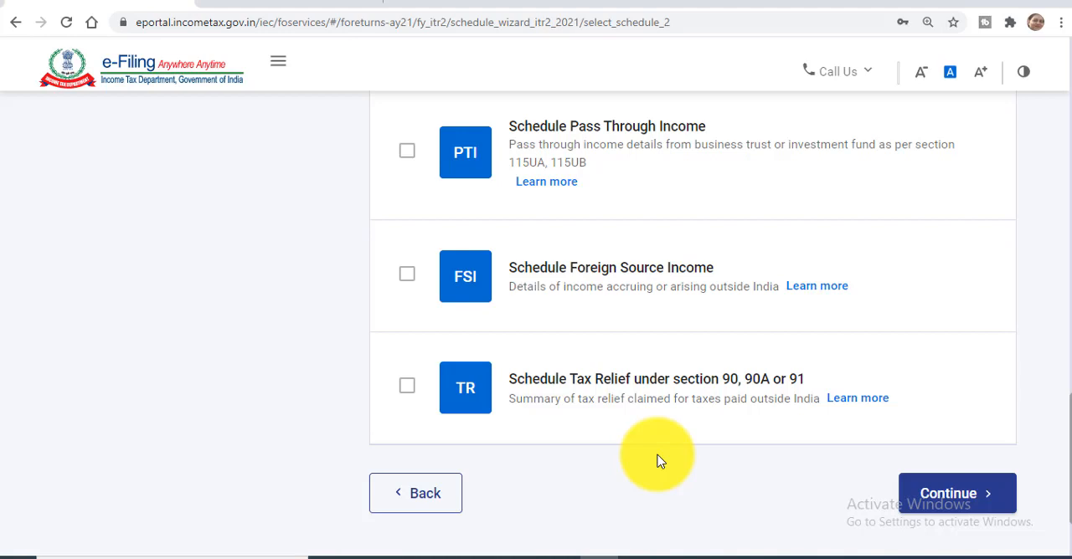
{"action": "left_click", "coordinate": [951, 506]}
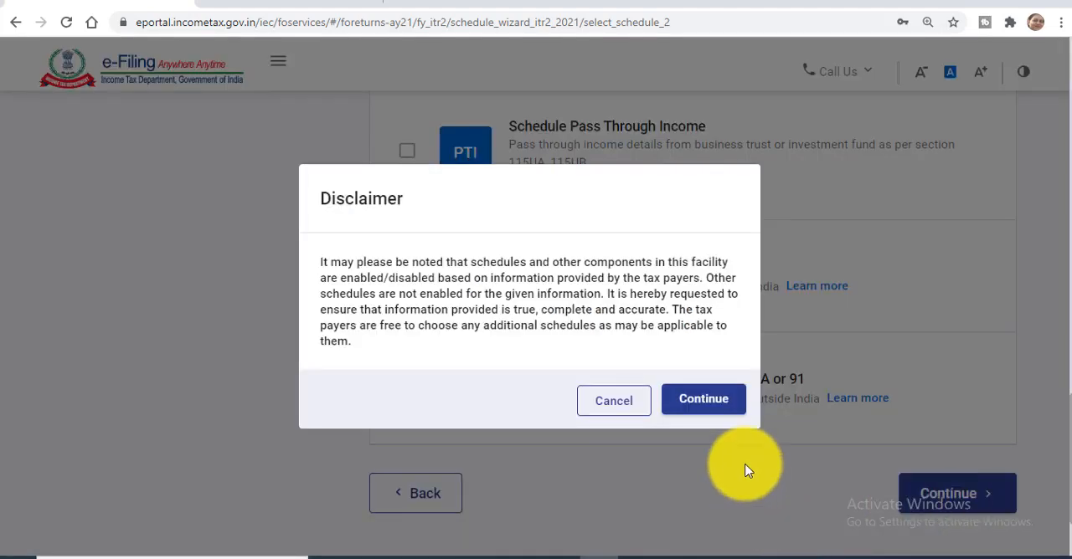
{"action": "left_click", "coordinate": [718, 407]}
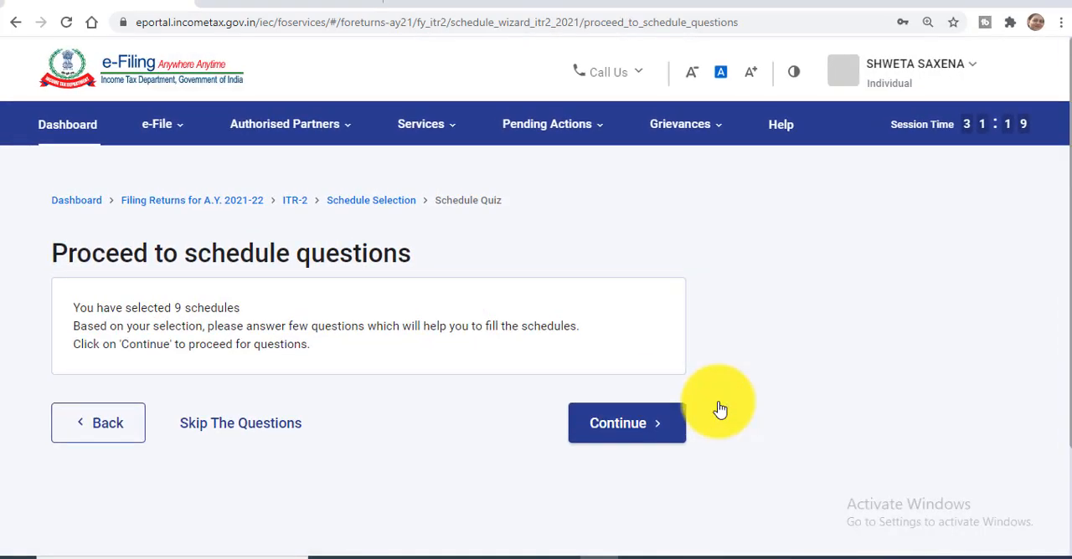
Start the schedule questions and answer No to opting for the new tax regime u/s 115BAC
{"action": "left_click", "coordinate": [641, 435]}
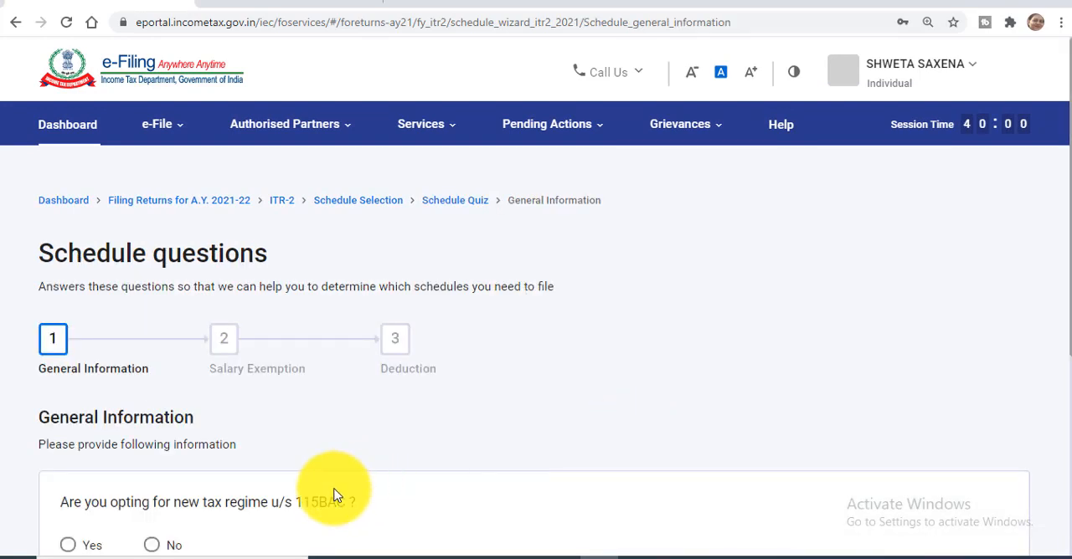
{"action": "scroll", "coordinate": [384, 496], "scroll_direction": "down", "scroll_amount": 2}
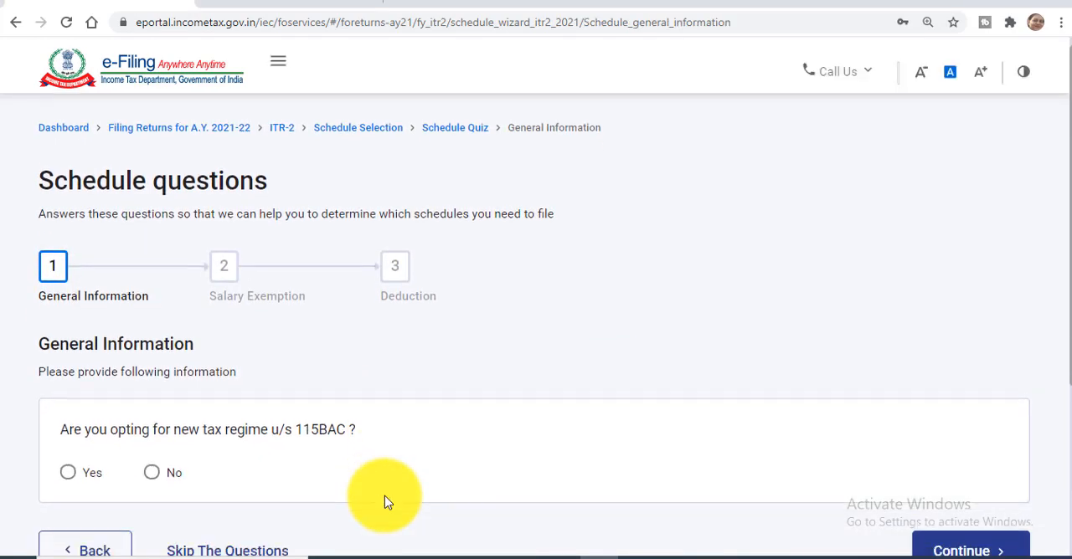
{"action": "left_click", "coordinate": [151, 419]}
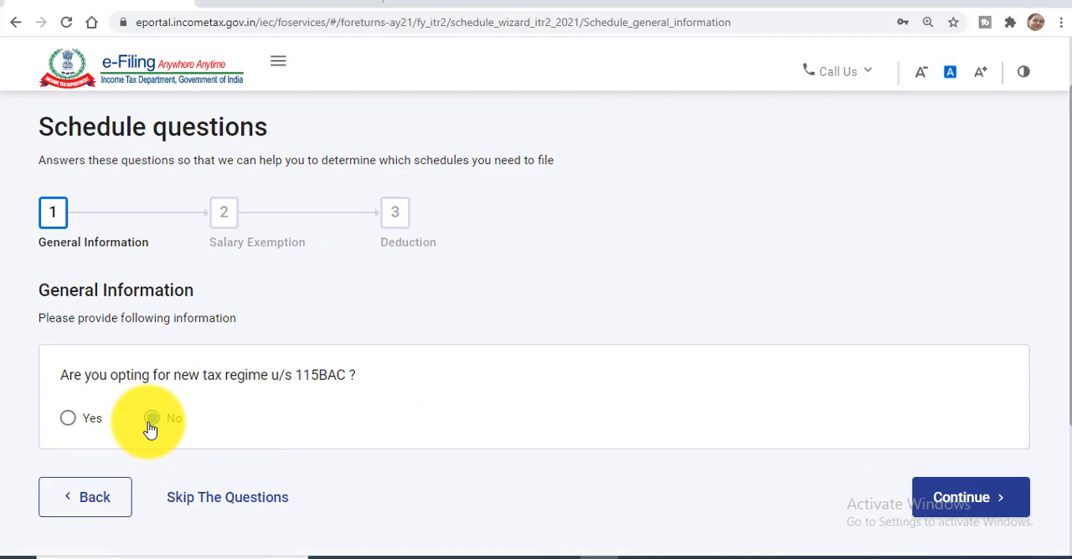
{"action": "left_click", "coordinate": [949, 507]}
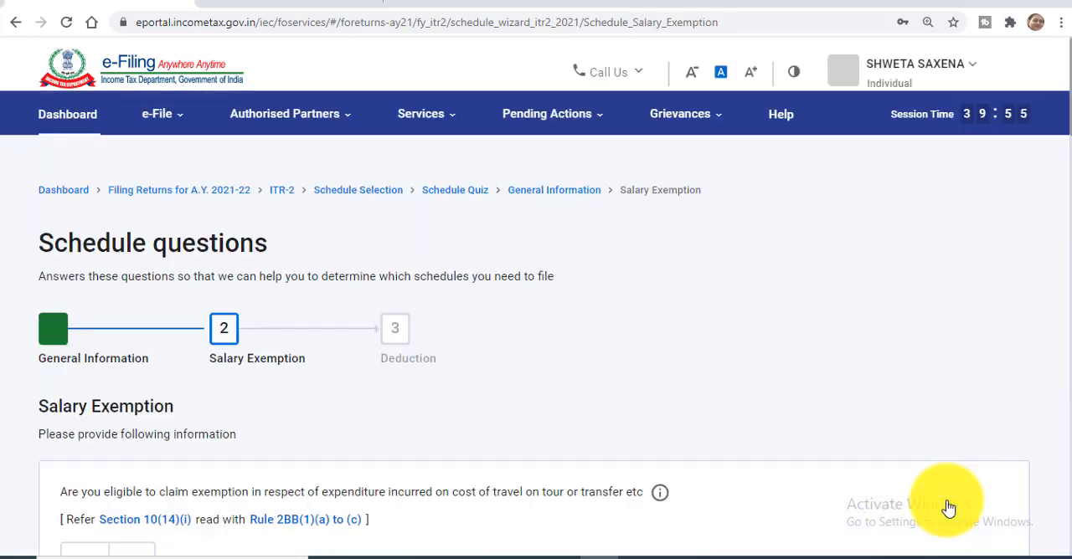
Proceed past the salary exemption and deduction questions without answering them, and acknowledge the pre-filled return notice
{"action": "scroll", "coordinate": [948, 506], "scroll_direction": "down", "scroll_amount": 10}
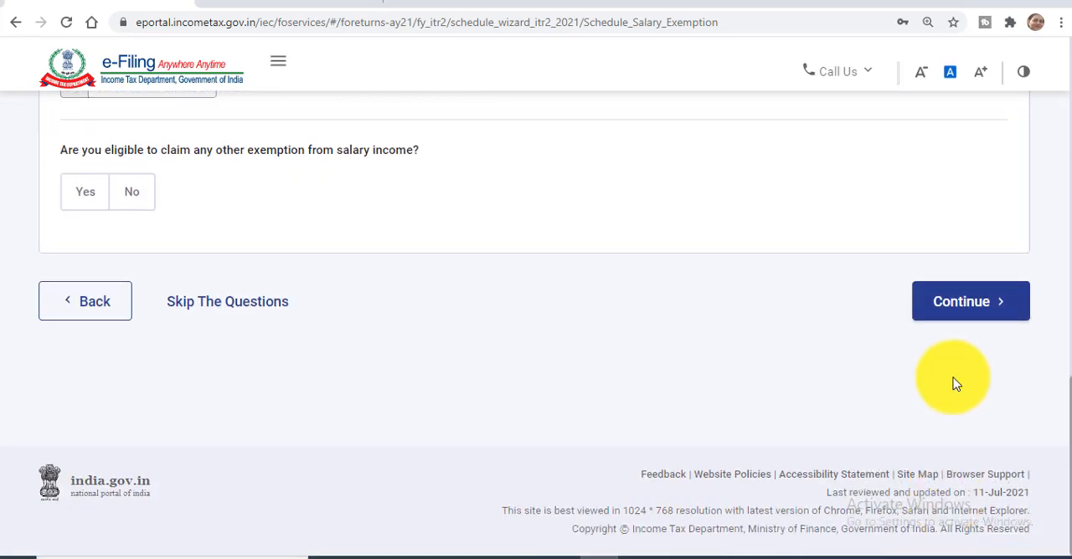
{"action": "left_click", "coordinate": [963, 308]}
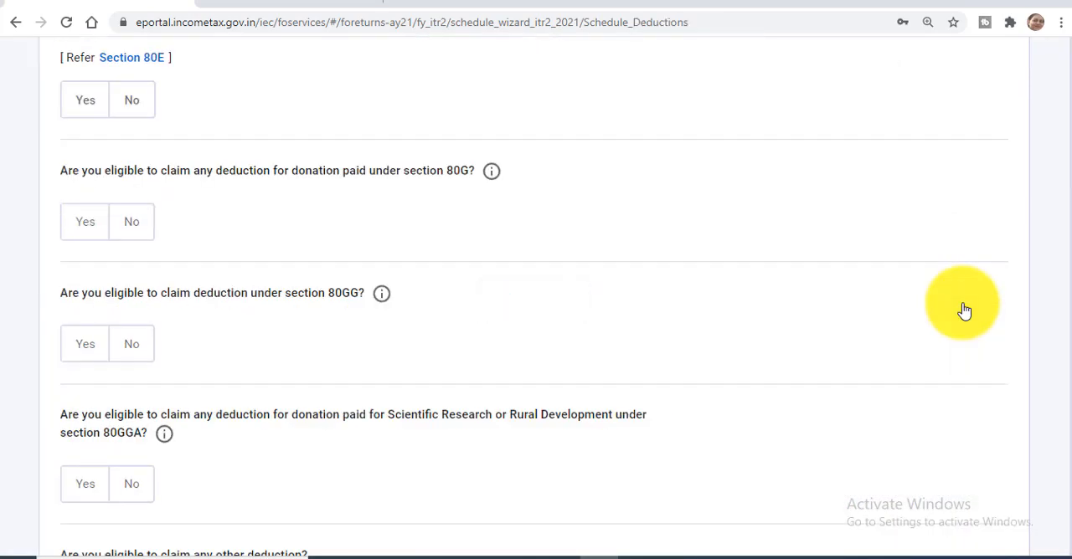
{"action": "scroll", "coordinate": [964, 311], "scroll_direction": "down", "scroll_amount": 3}
{"action": "scroll", "coordinate": [965, 311], "scroll_direction": "down", "scroll_amount": 9}
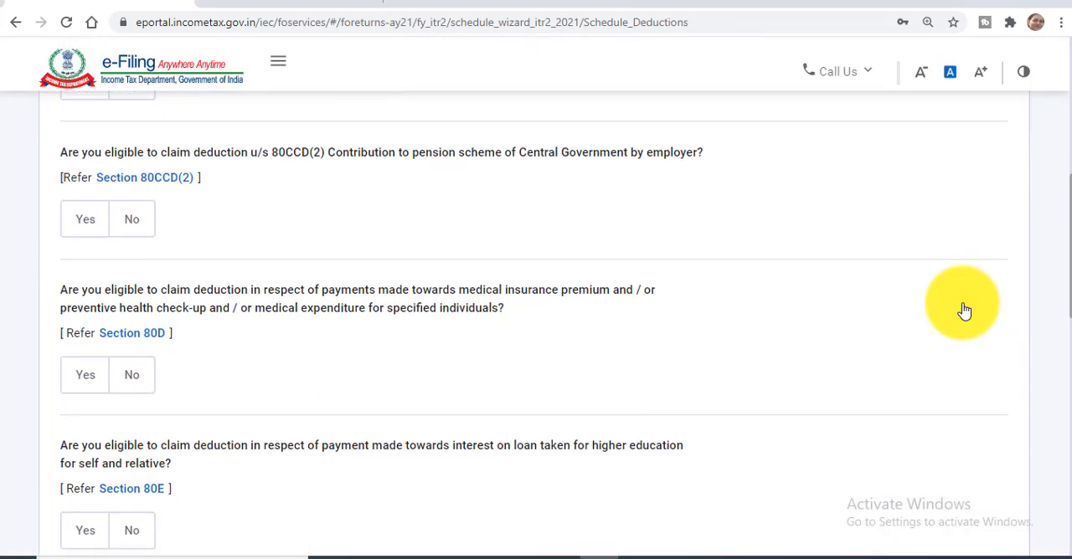
{"action": "scroll", "coordinate": [965, 311], "scroll_direction": "down", "scroll_amount": 3}
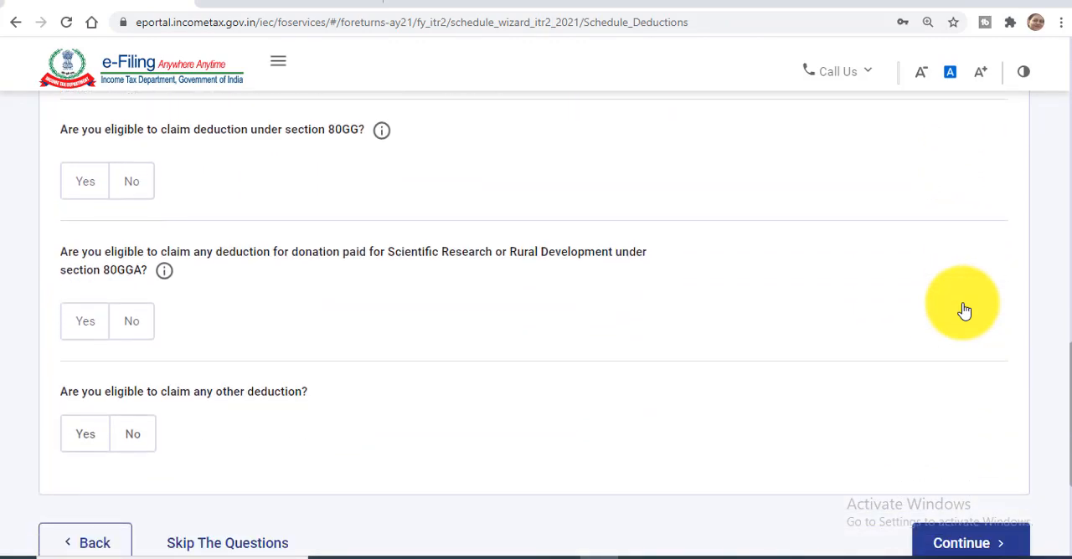
{"action": "scroll", "coordinate": [965, 311], "scroll_direction": "down", "scroll_amount": 1}
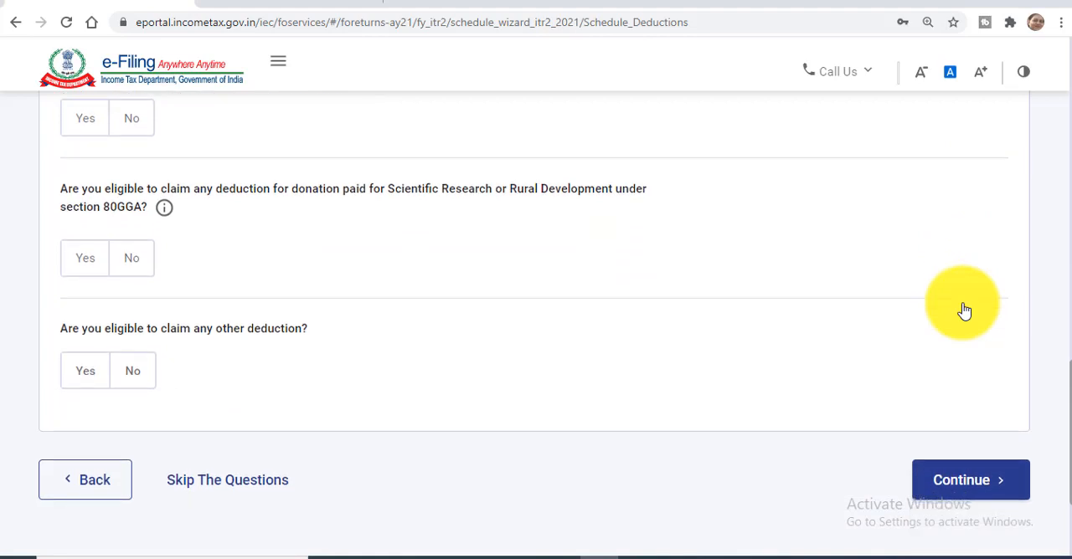
{"action": "left_click", "coordinate": [951, 482]}
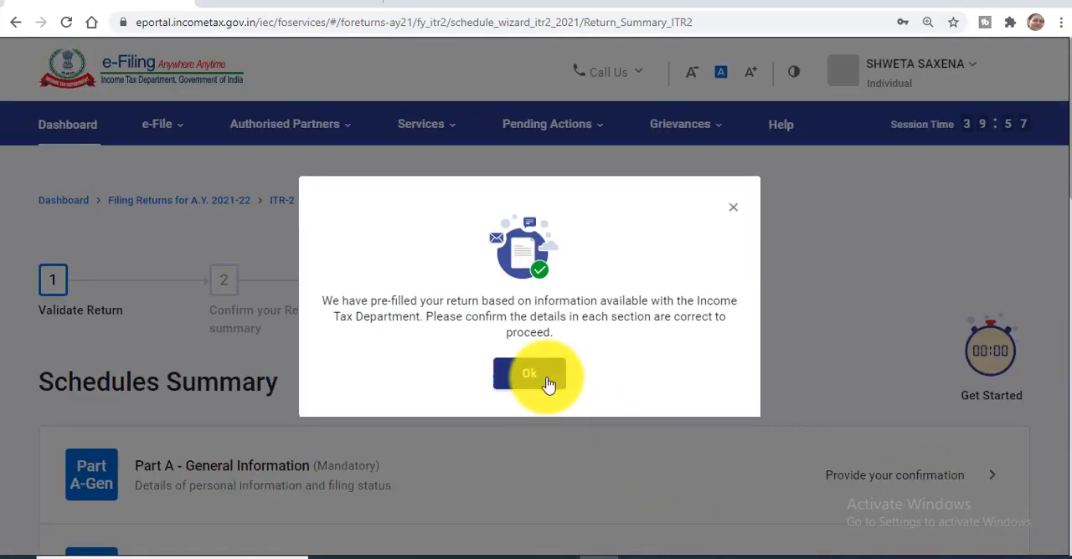
{"action": "left_click", "coordinate": [548, 383]}
Open Schedule Capital Gains from the Schedules Summary
{"action": "scroll", "coordinate": [549, 384], "scroll_direction": "down", "scroll_amount": 2}
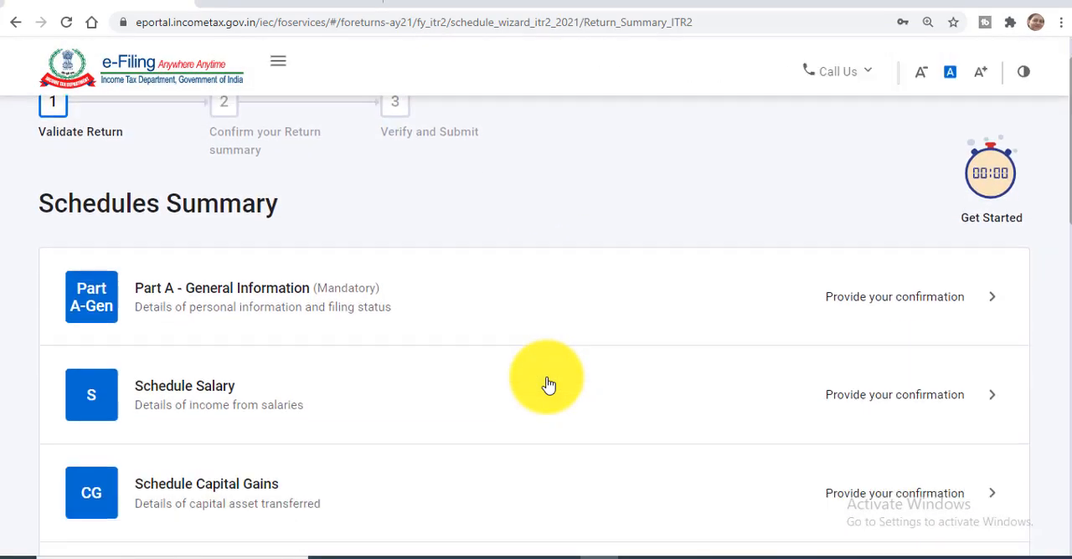
{"action": "scroll", "coordinate": [549, 384], "scroll_direction": "down", "scroll_amount": 3}
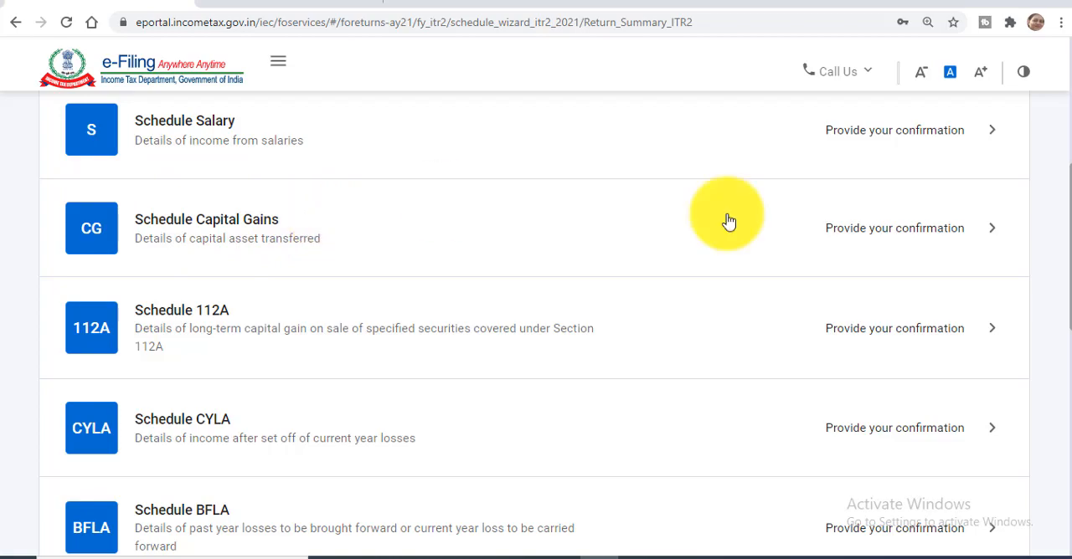
{"action": "left_click", "coordinate": [988, 232]}
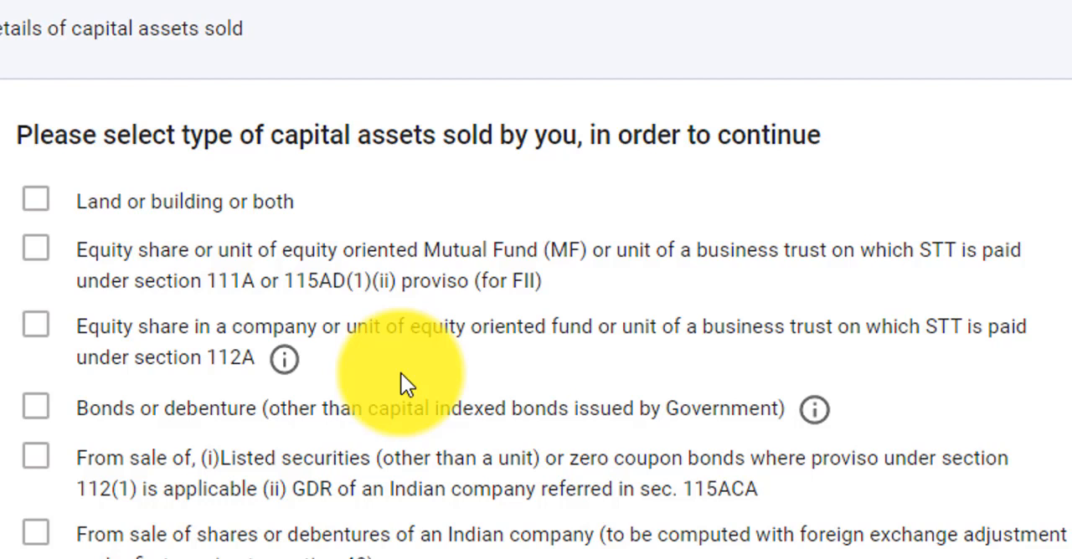
Choose equity share or equity oriented fund units with STT paid under section 112A as the capital asset sold, and continue
{"action": "left_click", "coordinate": [40, 334]}
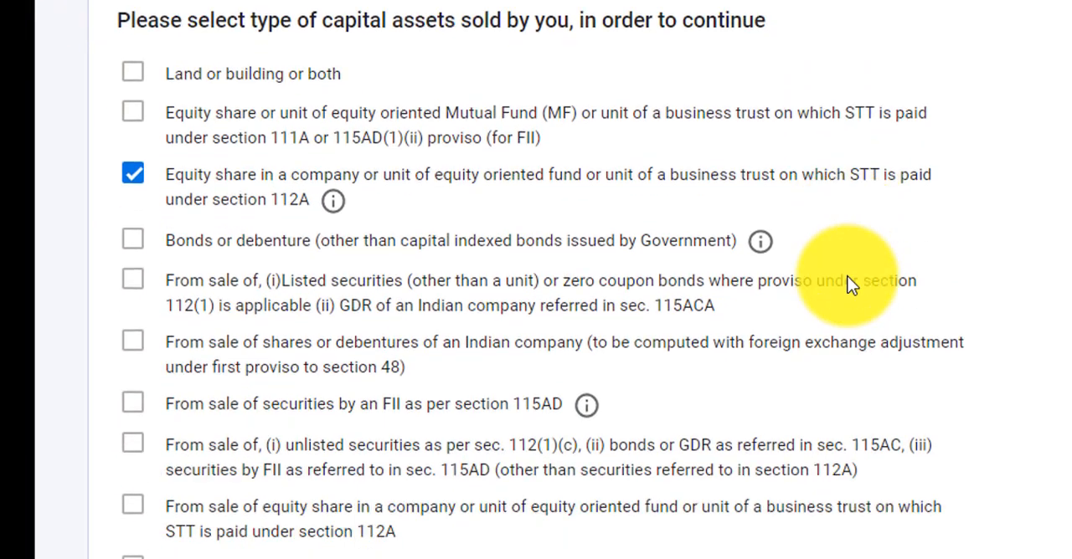
{"action": "scroll", "coordinate": [847, 285], "scroll_direction": "down", "scroll_amount": 3}
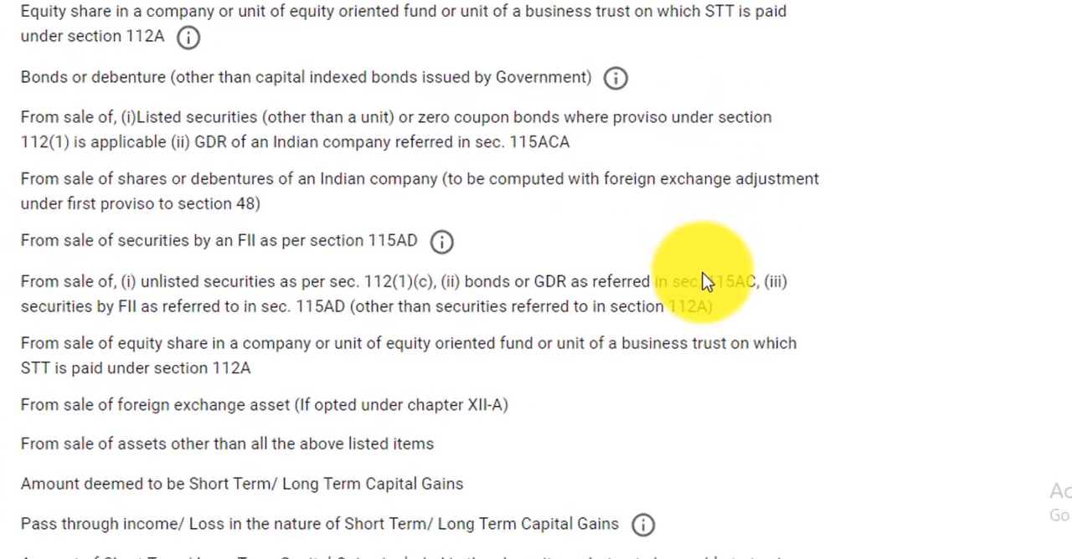
{"action": "left_click", "coordinate": [911, 492]}
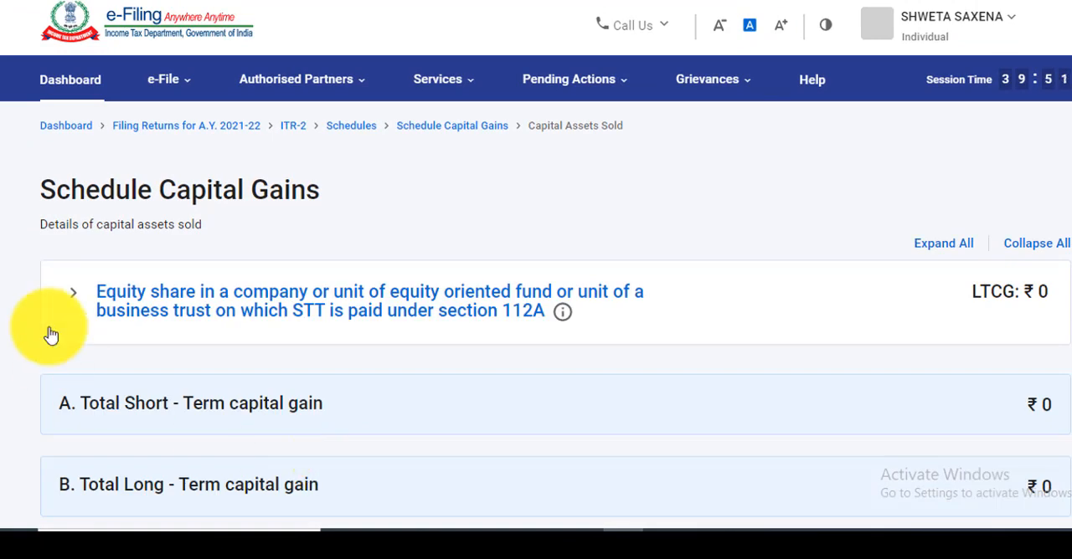
Expand the section 112A equity share entry and open its form for adding sale details
{"action": "left_click", "coordinate": [203, 314]}
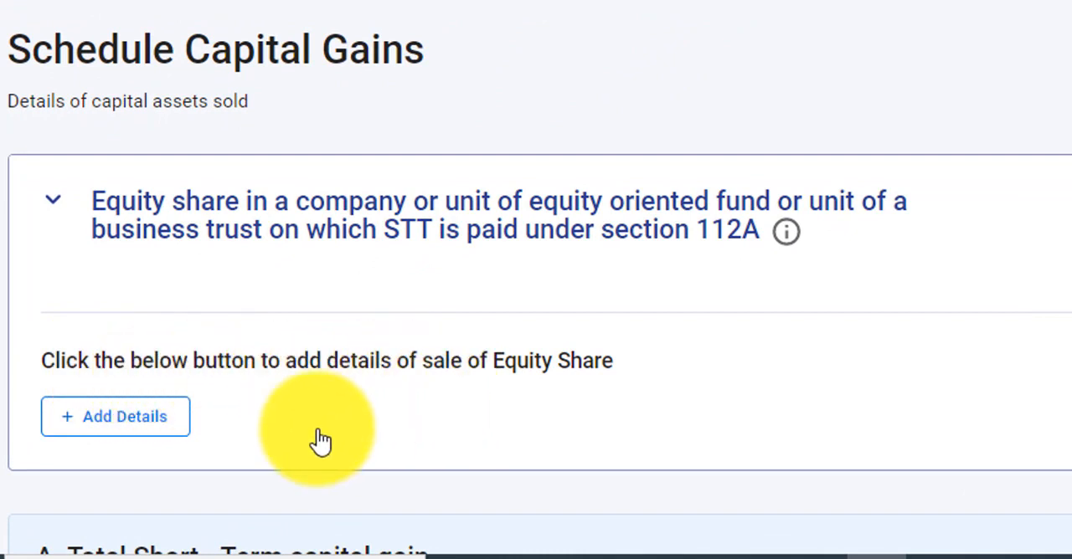
{"action": "left_click", "coordinate": [148, 431]}
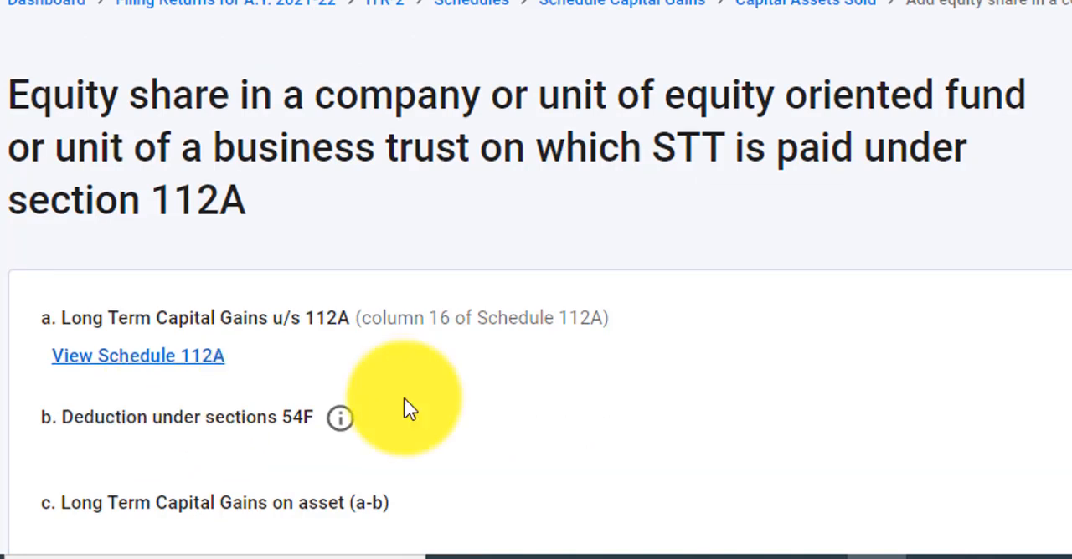
{"action": "scroll", "coordinate": [405, 409], "scroll_direction": "down", "scroll_amount": 2}
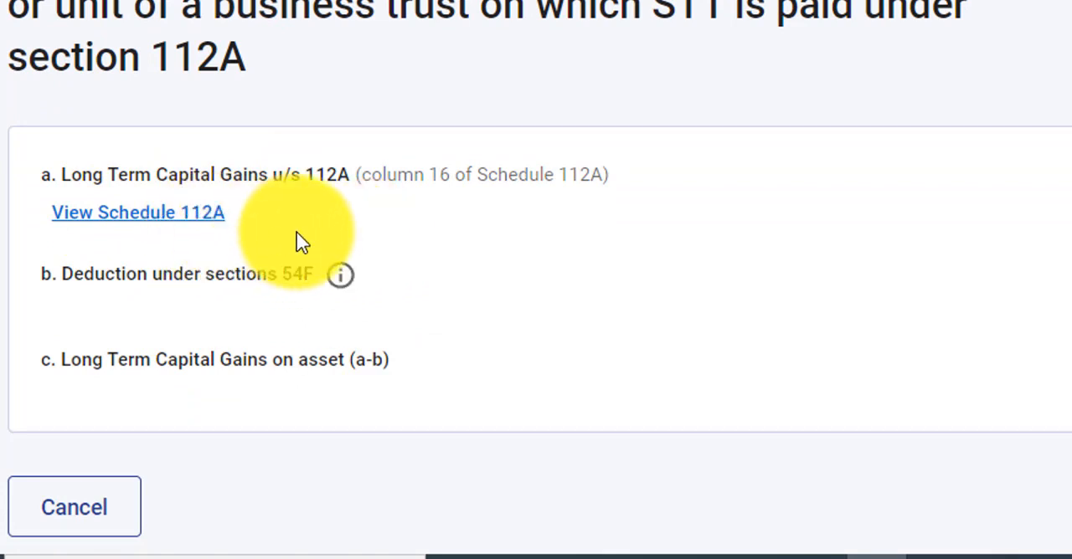
Open Schedule 112A from the section 112A long-term capital gains entry
{"action": "scroll", "coordinate": [301, 242], "scroll_direction": "down", "scroll_amount": 1}
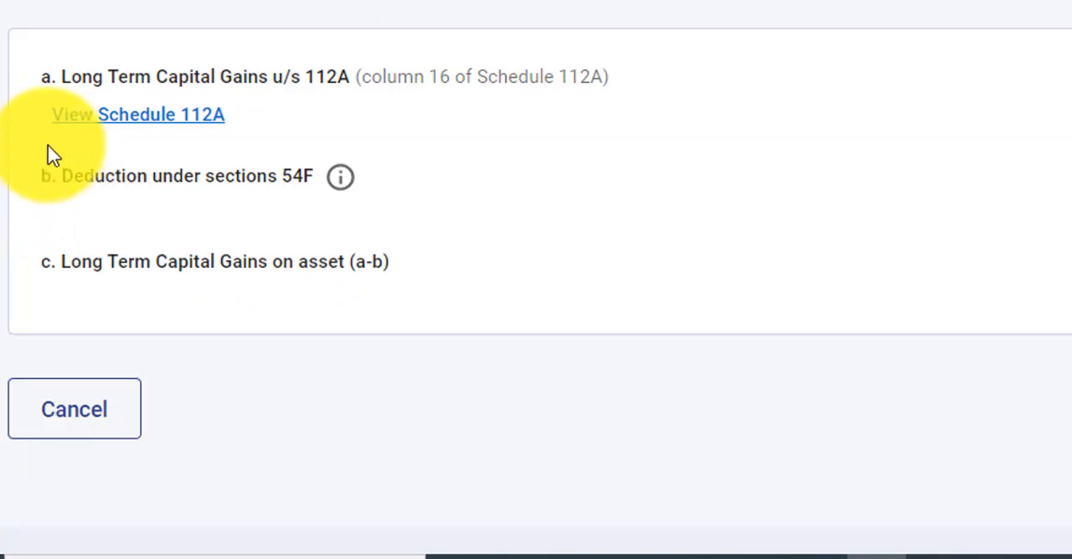
{"action": "left_click", "coordinate": [171, 130]}
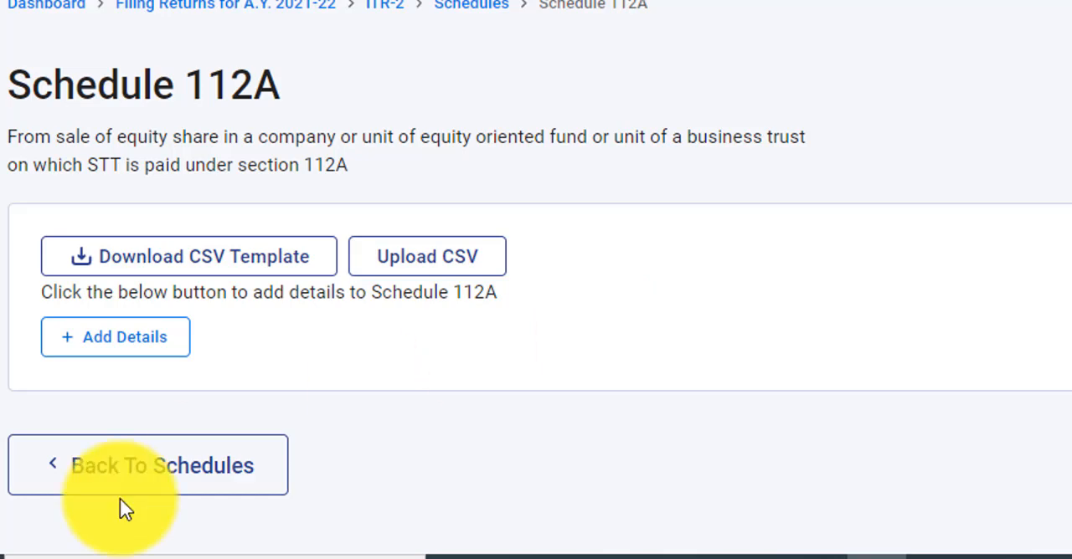
{"action": "left_click", "coordinate": [139, 490]}
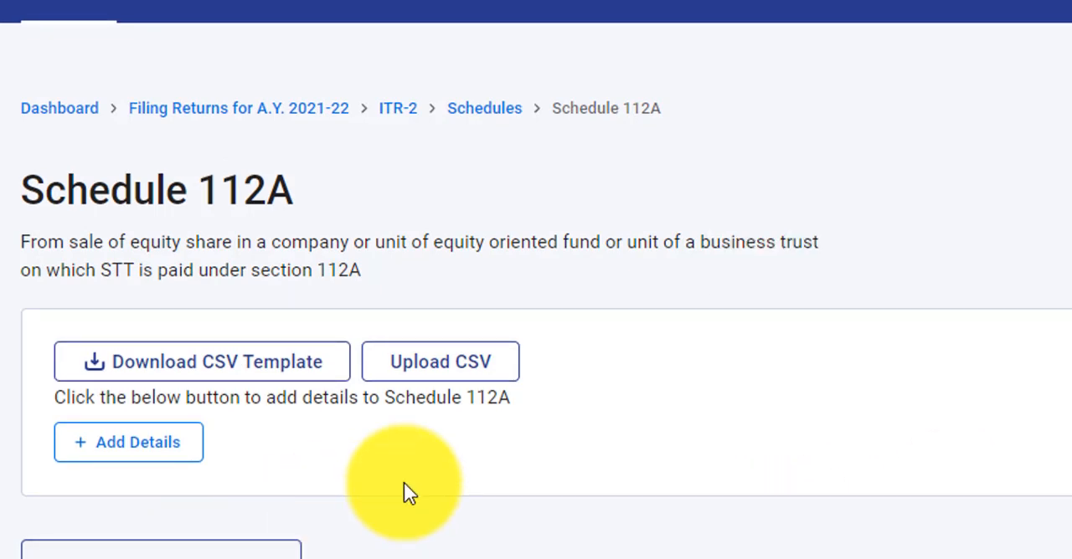
Download the Schedule 112A CSV template as "Schedule112ADtls_download (1)" and open it in Excel
{"action": "left_click", "coordinate": [259, 386]}
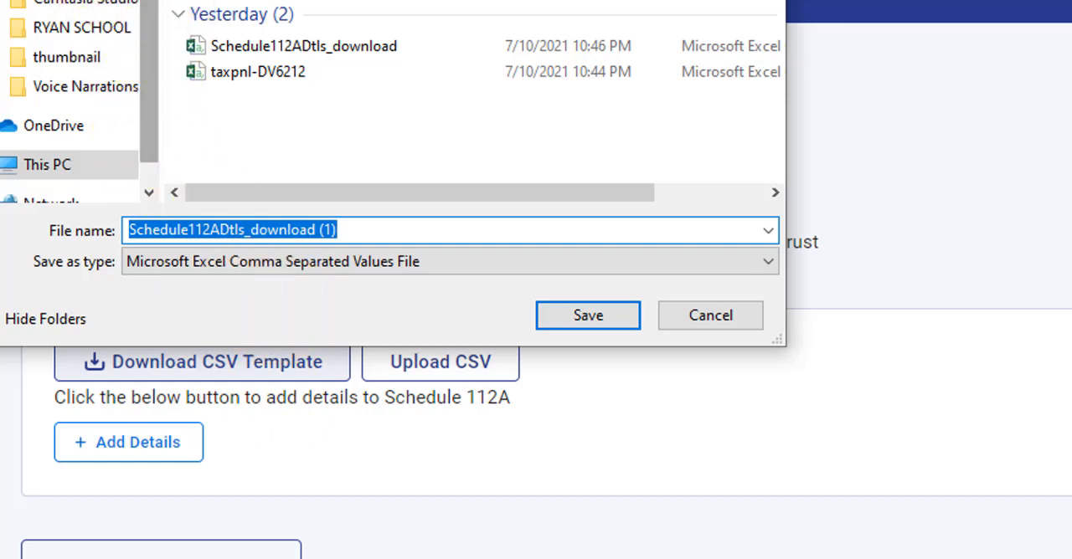
{"action": "left_click", "coordinate": [126, 2]}
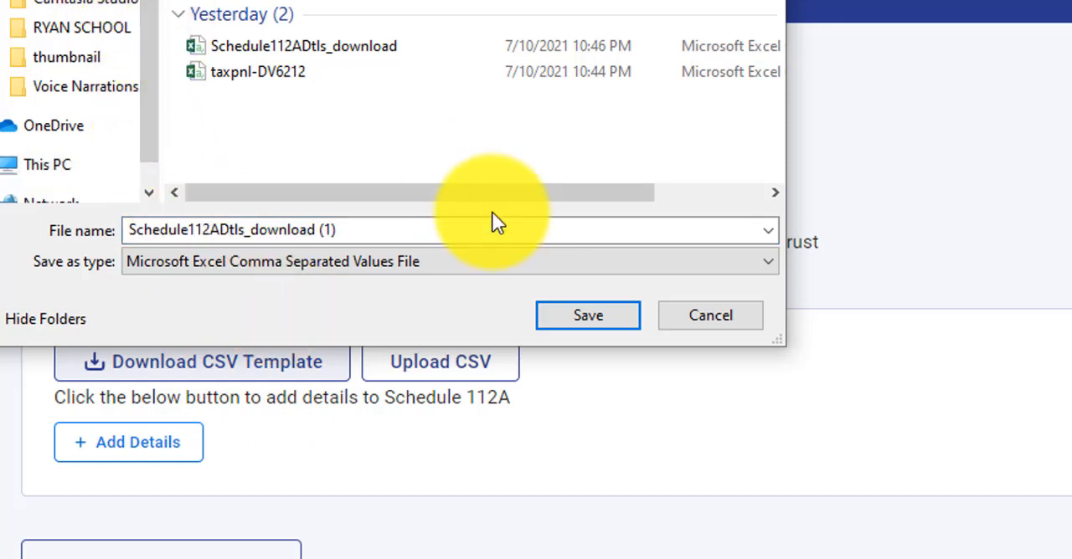
{"action": "left_click", "coordinate": [575, 318]}
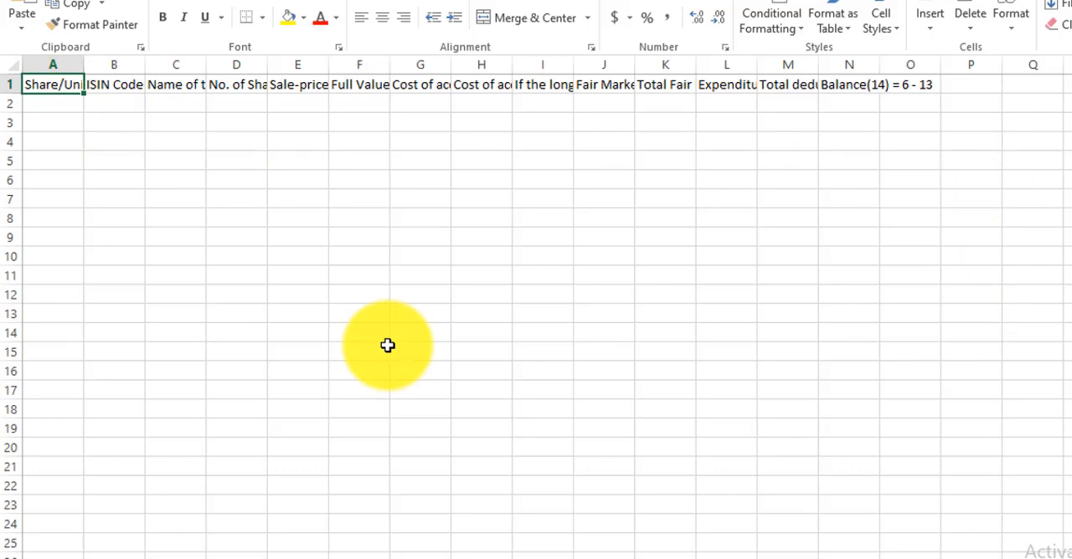
Switch back to the e-filing portal and view the Schedule 112A CSV upload file chooser, cancelling it without choosing a file
{"action": "left_click", "coordinate": [681, 545]}
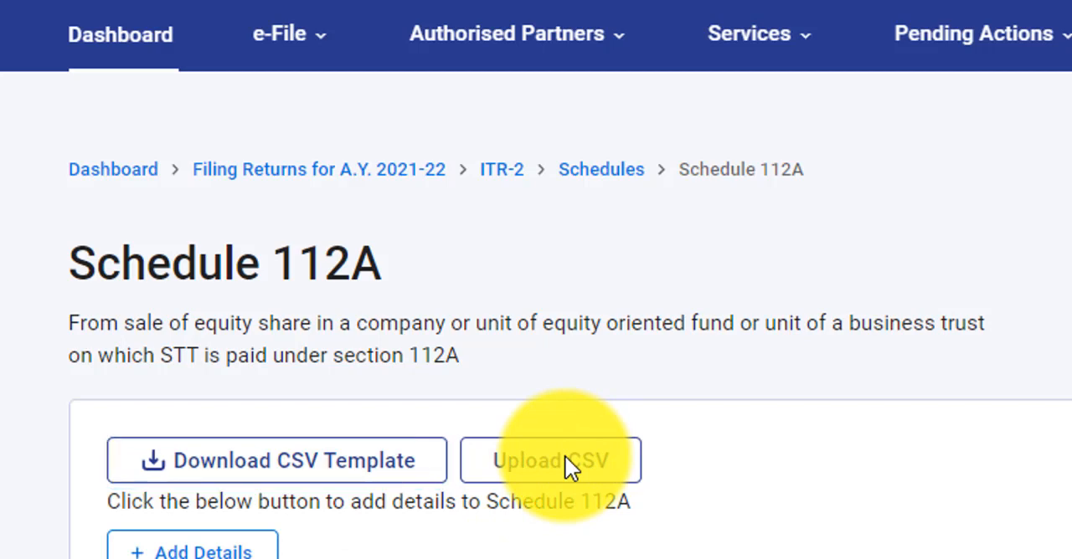
{"action": "left_click", "coordinate": [566, 459]}
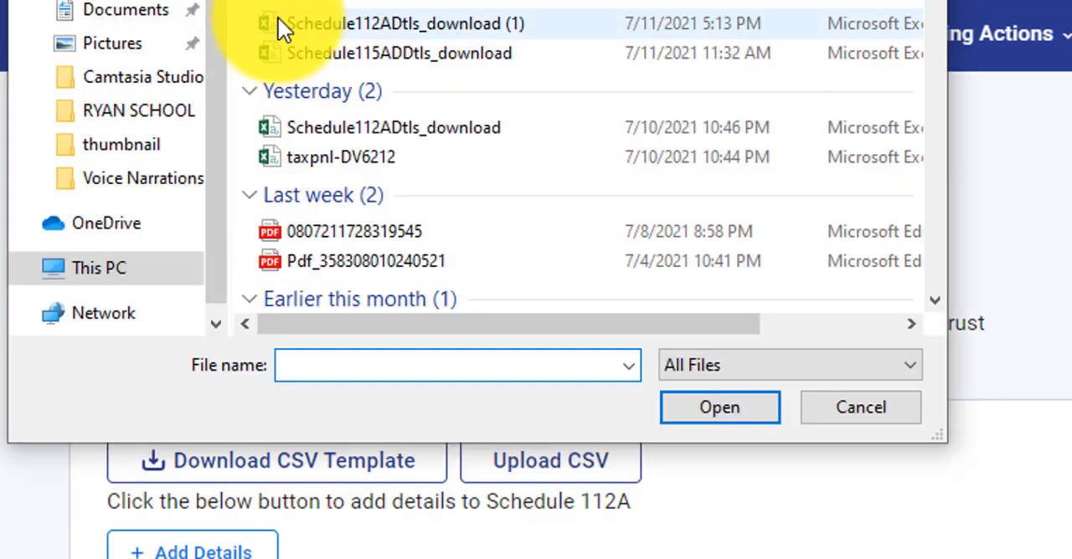
{"action": "left_click", "coordinate": [854, 416]}
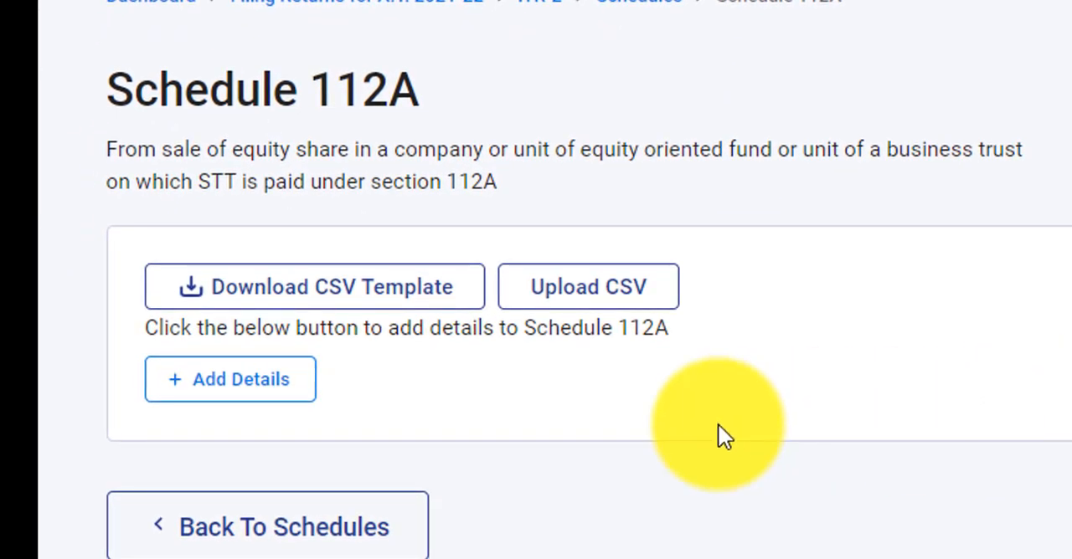
Open the form for adding a share/unit to Schedule 112A manually
{"action": "left_click", "coordinate": [272, 400]}
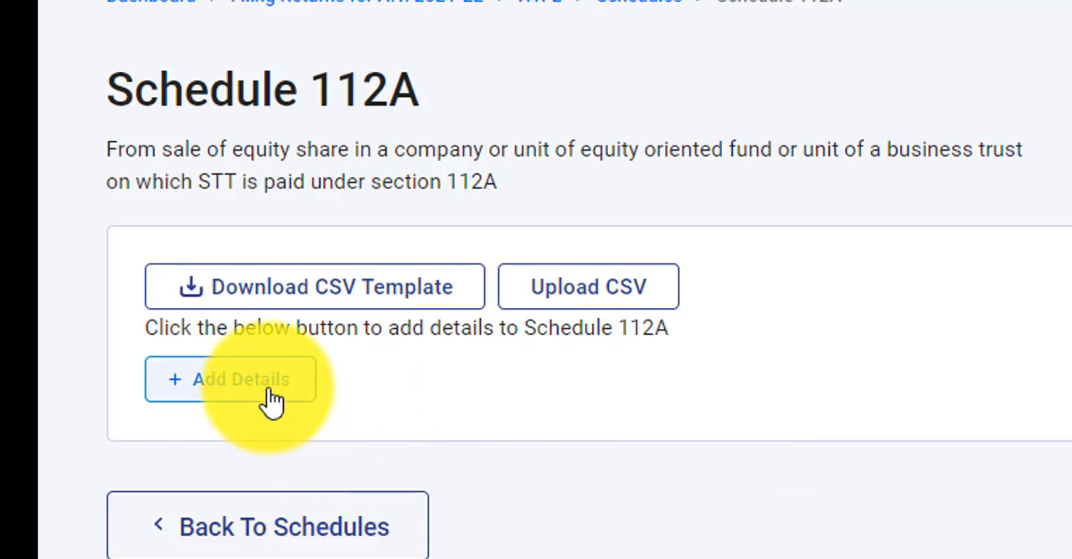
{"action": "left_click", "coordinate": [272, 401]}
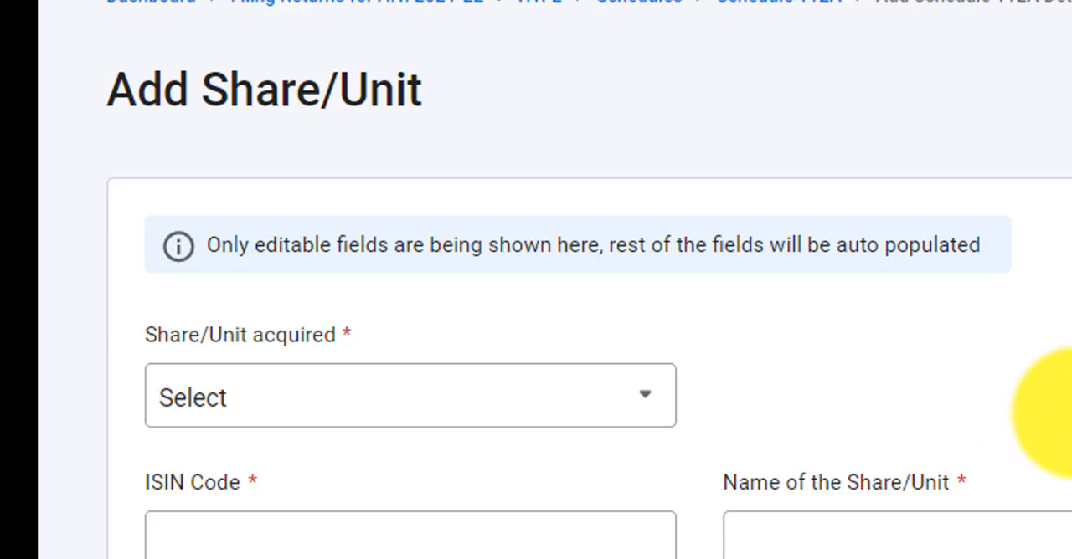
{"action": "scroll", "coordinate": [1050, 410], "scroll_direction": "down", "scroll_amount": 3}
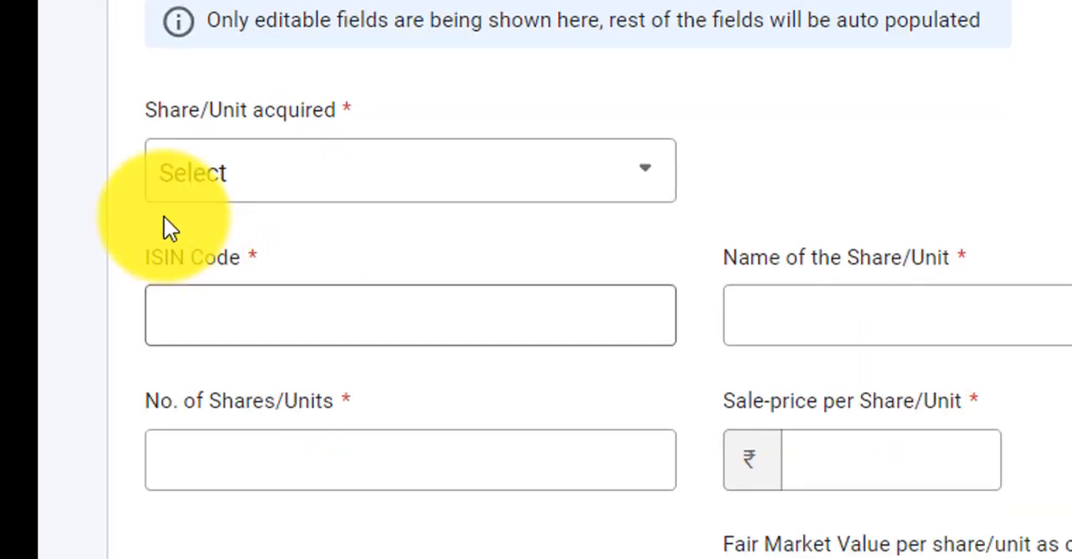
Set the share/unit acquisition period to On or before 31st January, 2018, and review the fields required for it
{"action": "left_click", "coordinate": [636, 188]}
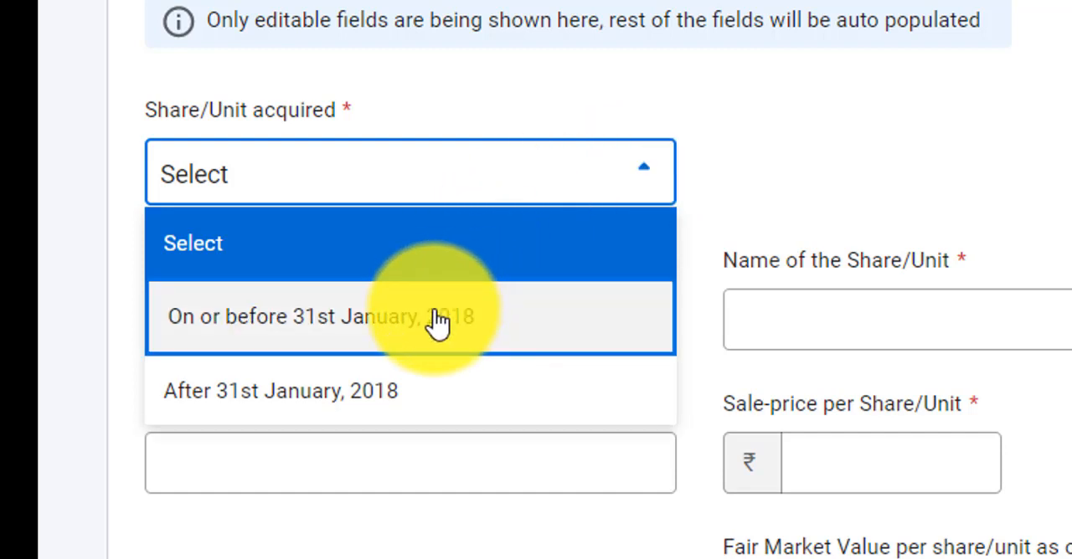
{"action": "left_click", "coordinate": [437, 322]}
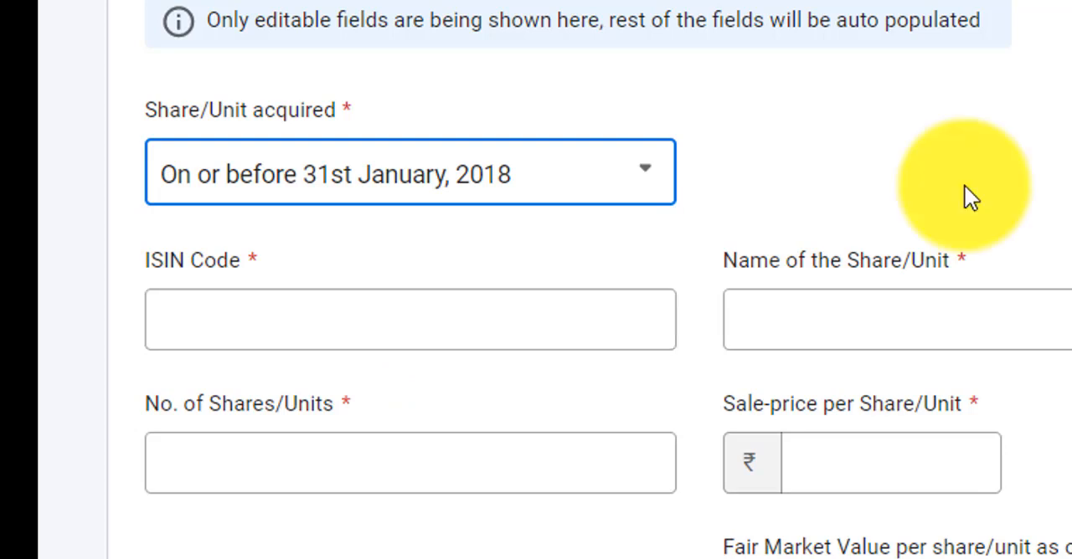
{"action": "scroll", "coordinate": [965, 197], "scroll_direction": "down", "scroll_amount": 2}
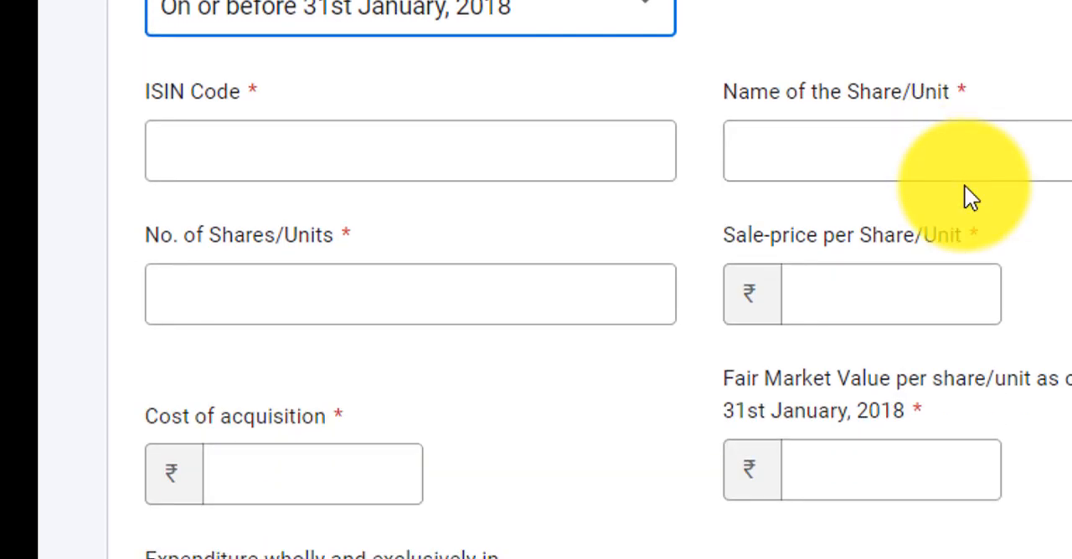
{"action": "scroll", "coordinate": [964, 198], "scroll_direction": "down", "scroll_amount": 2}
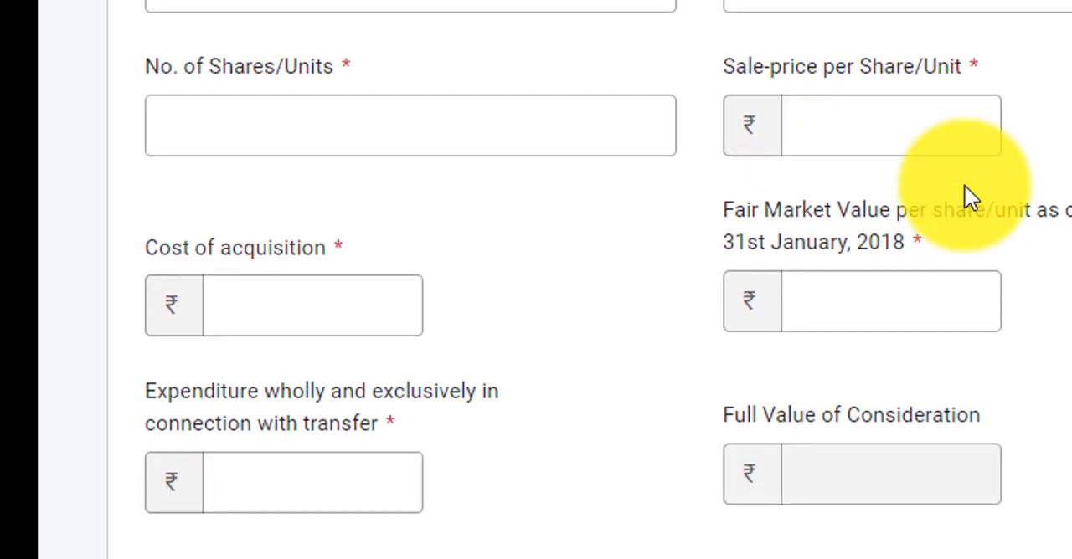
{"action": "scroll", "coordinate": [968, 197], "scroll_direction": "down", "scroll_amount": 1}
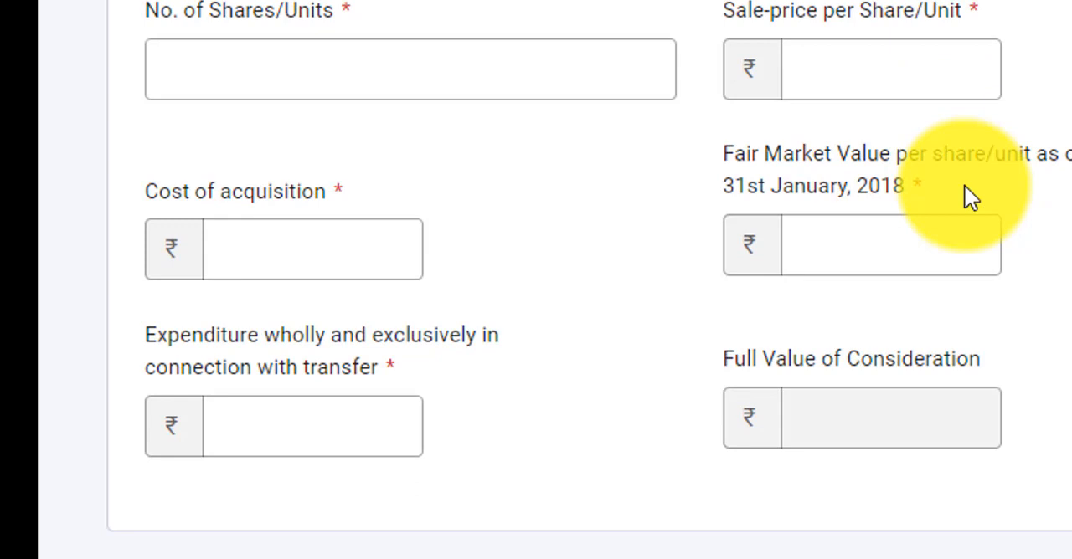
{"action": "scroll", "coordinate": [965, 188], "scroll_direction": "down", "scroll_amount": 1}
{"action": "scroll", "coordinate": [965, 187], "scroll_direction": "down", "scroll_amount": 1}
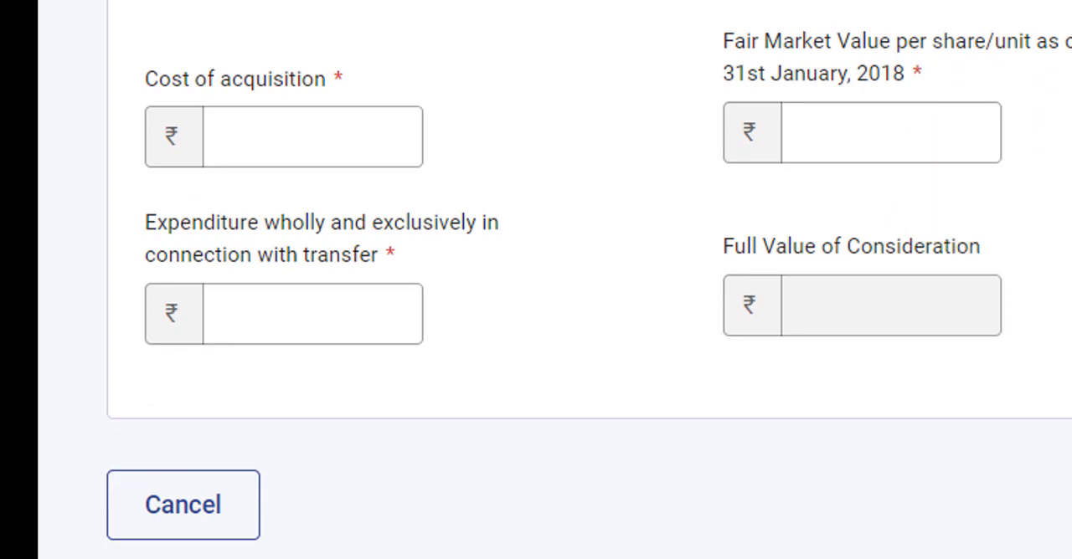
{"action": "left_click", "coordinate": [890, 133]}
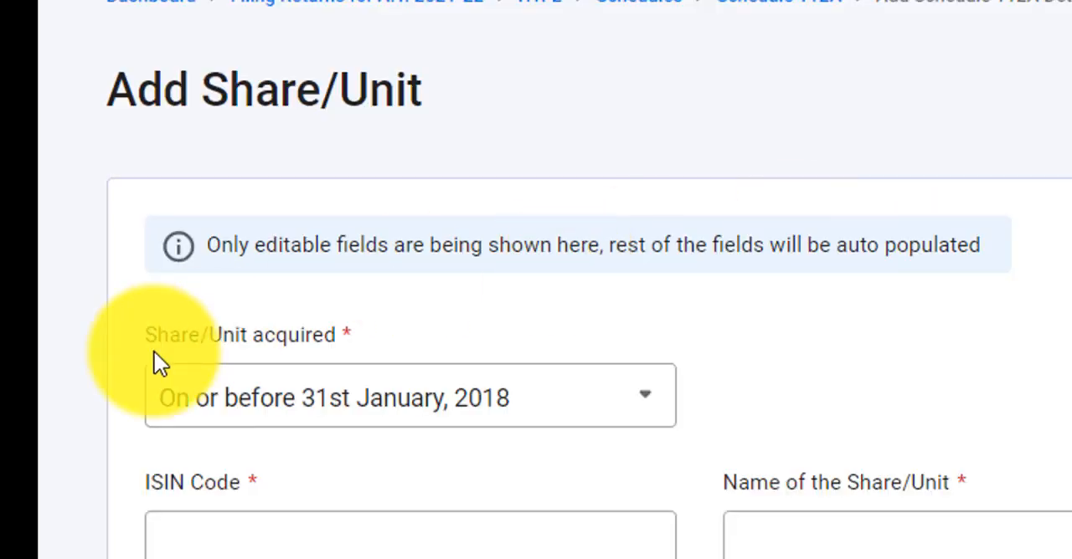
Set the share/unit acquisition period to After 31st January, 2018
{"action": "left_click", "coordinate": [285, 406]}
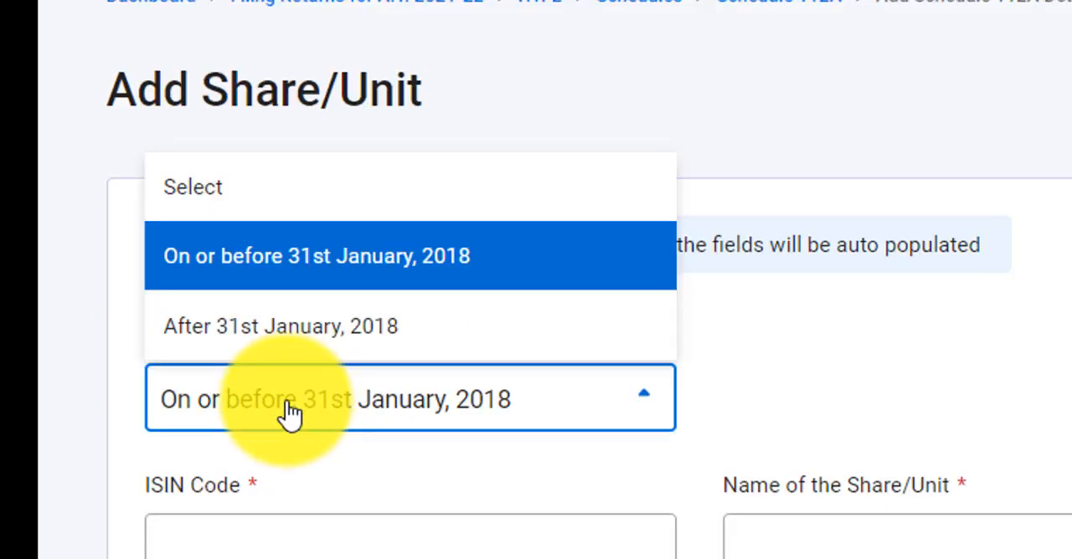
{"action": "left_click", "coordinate": [312, 359]}
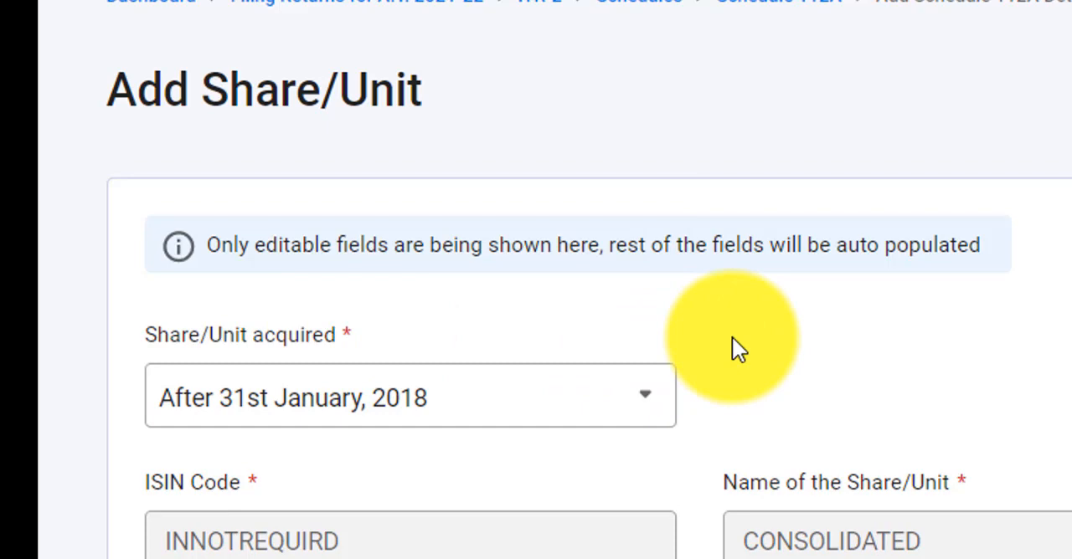
Examine which share/unit fields need filling for the After 31st January, 2018 period, from the ISIN code to the full value of consideration
{"action": "scroll", "coordinate": [734, 343], "scroll_direction": "down", "scroll_amount": 5}
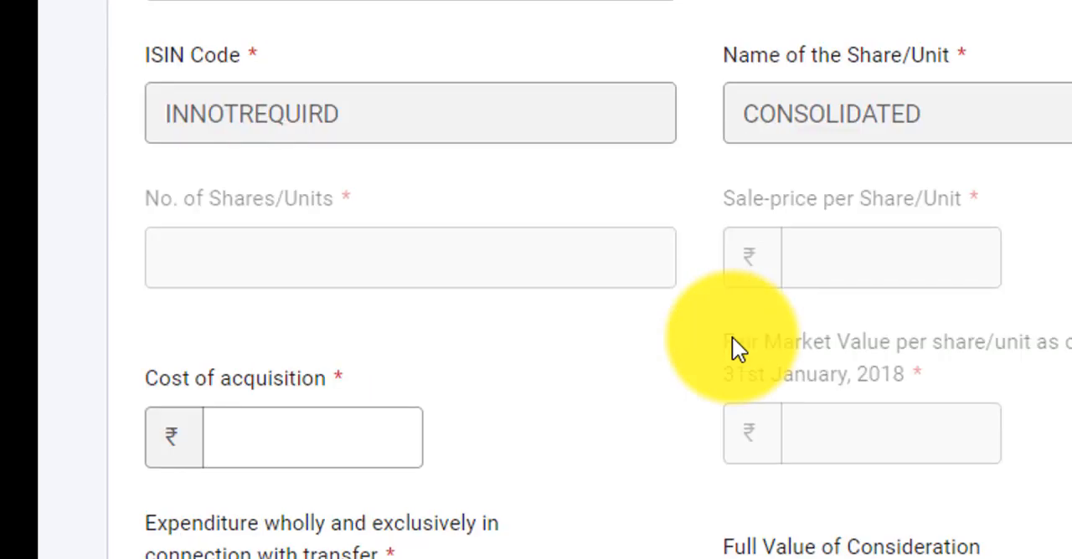
{"action": "scroll", "coordinate": [732, 342], "scroll_direction": "down", "scroll_amount": 3}
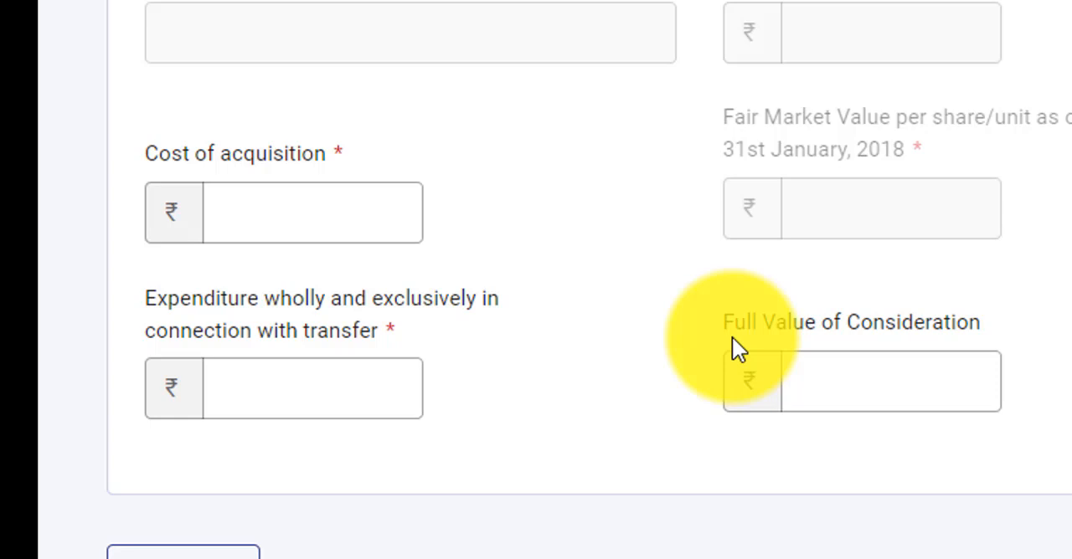
{"action": "scroll", "coordinate": [731, 337], "scroll_direction": "up", "scroll_amount": 3}
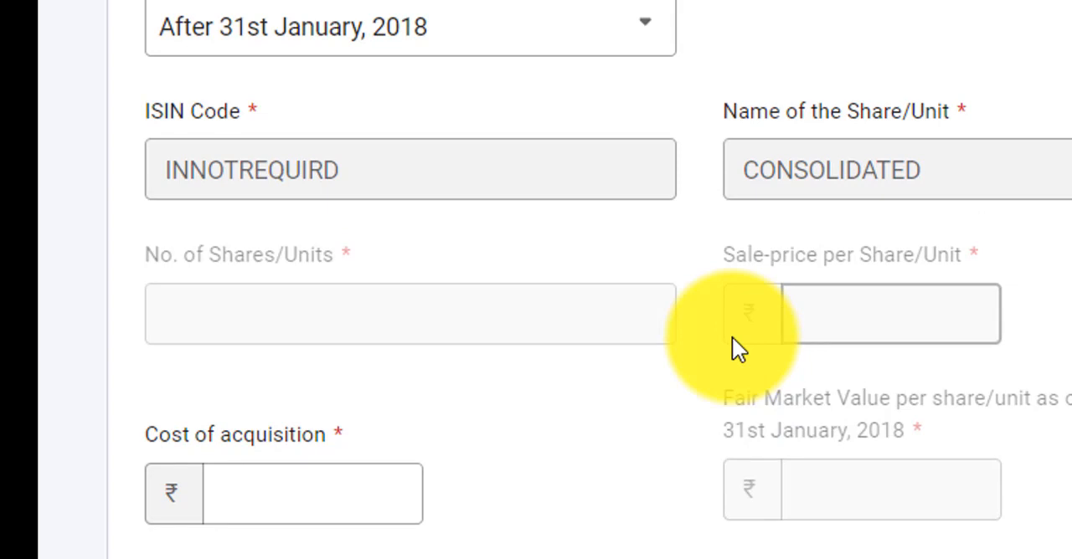
{"action": "scroll", "coordinate": [731, 339], "scroll_direction": "down", "scroll_amount": 3}
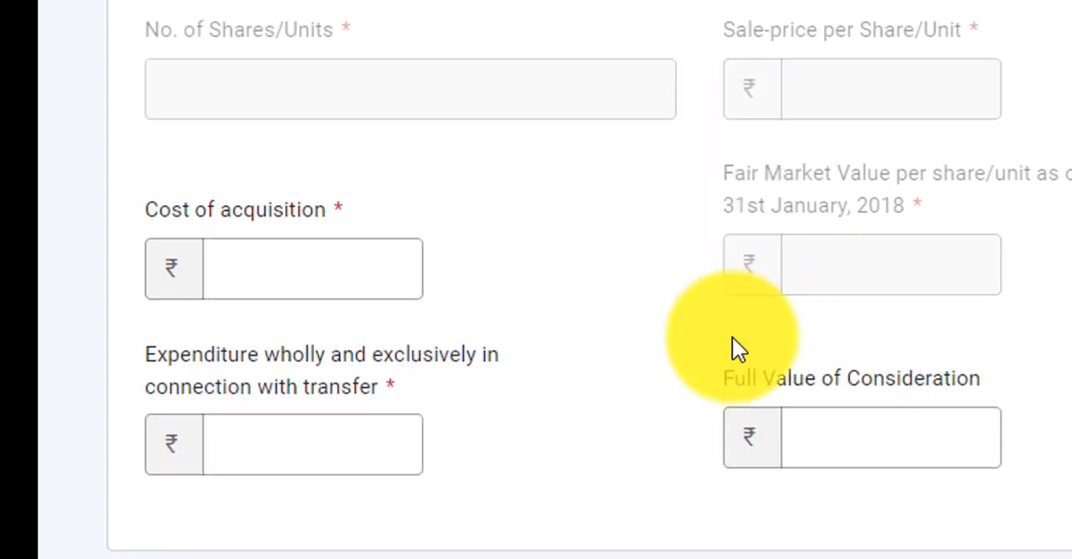
{"action": "scroll", "coordinate": [732, 344], "scroll_direction": "down", "scroll_amount": 2}
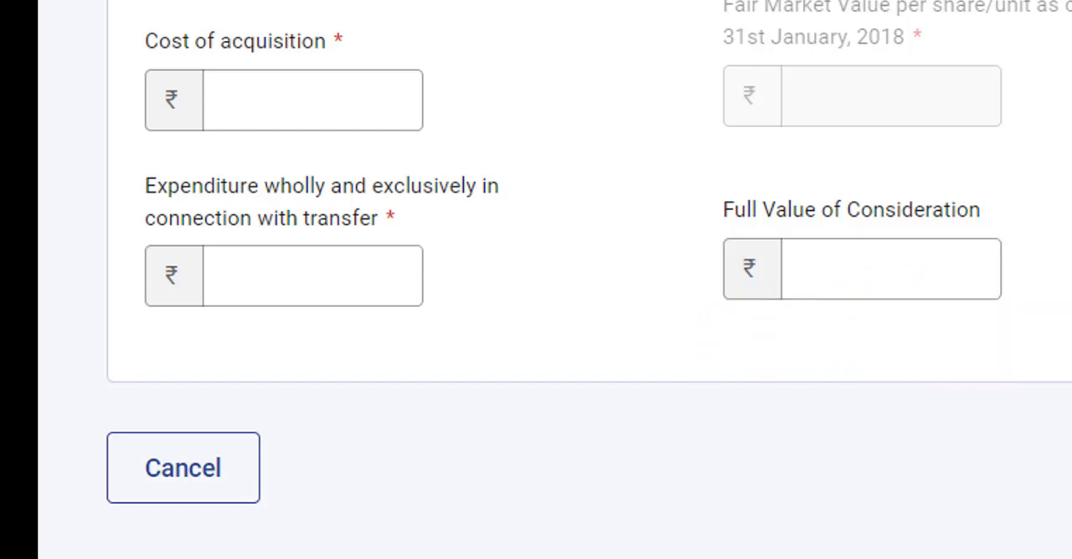
{"action": "scroll", "coordinate": [553, 280], "scroll_direction": "up", "scroll_amount": 7}
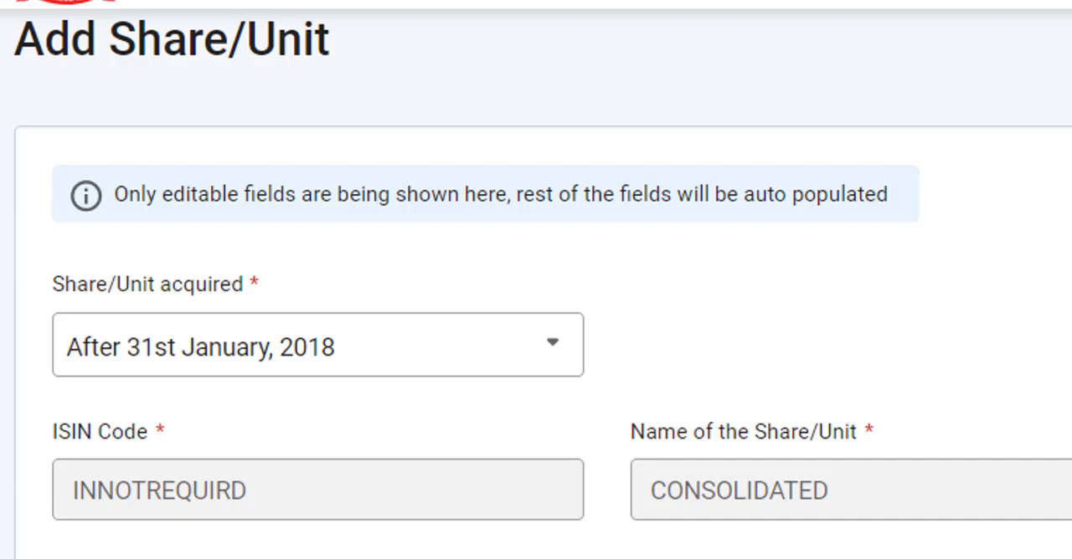
{"action": "scroll", "coordinate": [536, 335], "scroll_direction": "down", "scroll_amount": 4}
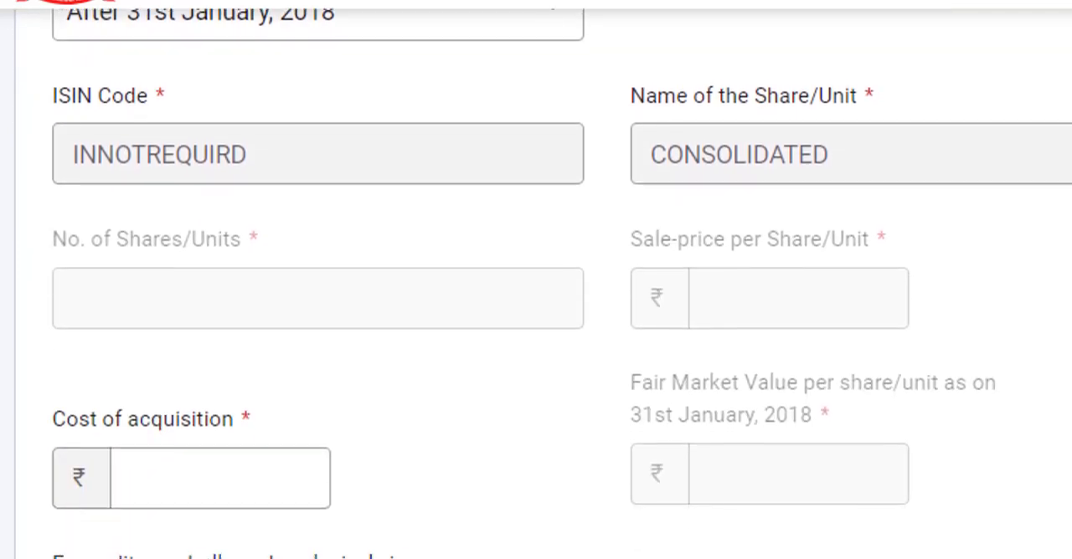
{"action": "scroll", "coordinate": [536, 335], "scroll_direction": "down", "scroll_amount": 4}
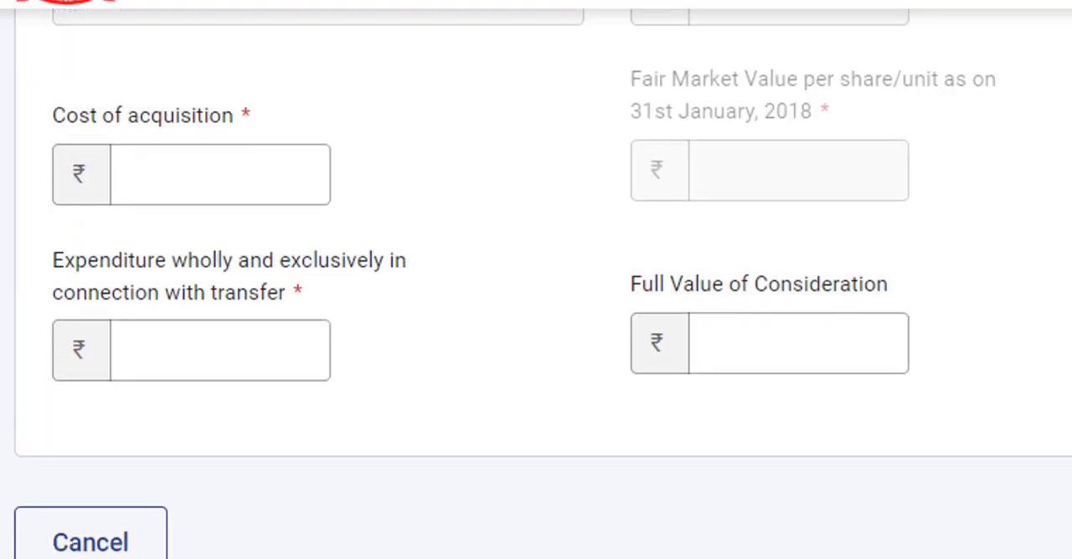
{"action": "scroll", "coordinate": [536, 335], "scroll_direction": "up", "scroll_amount": 3}
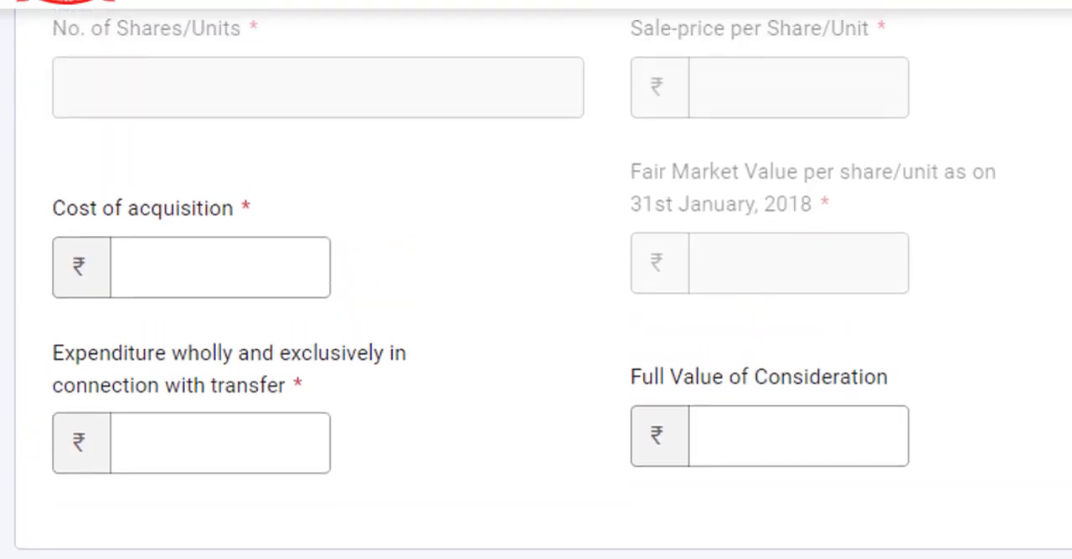